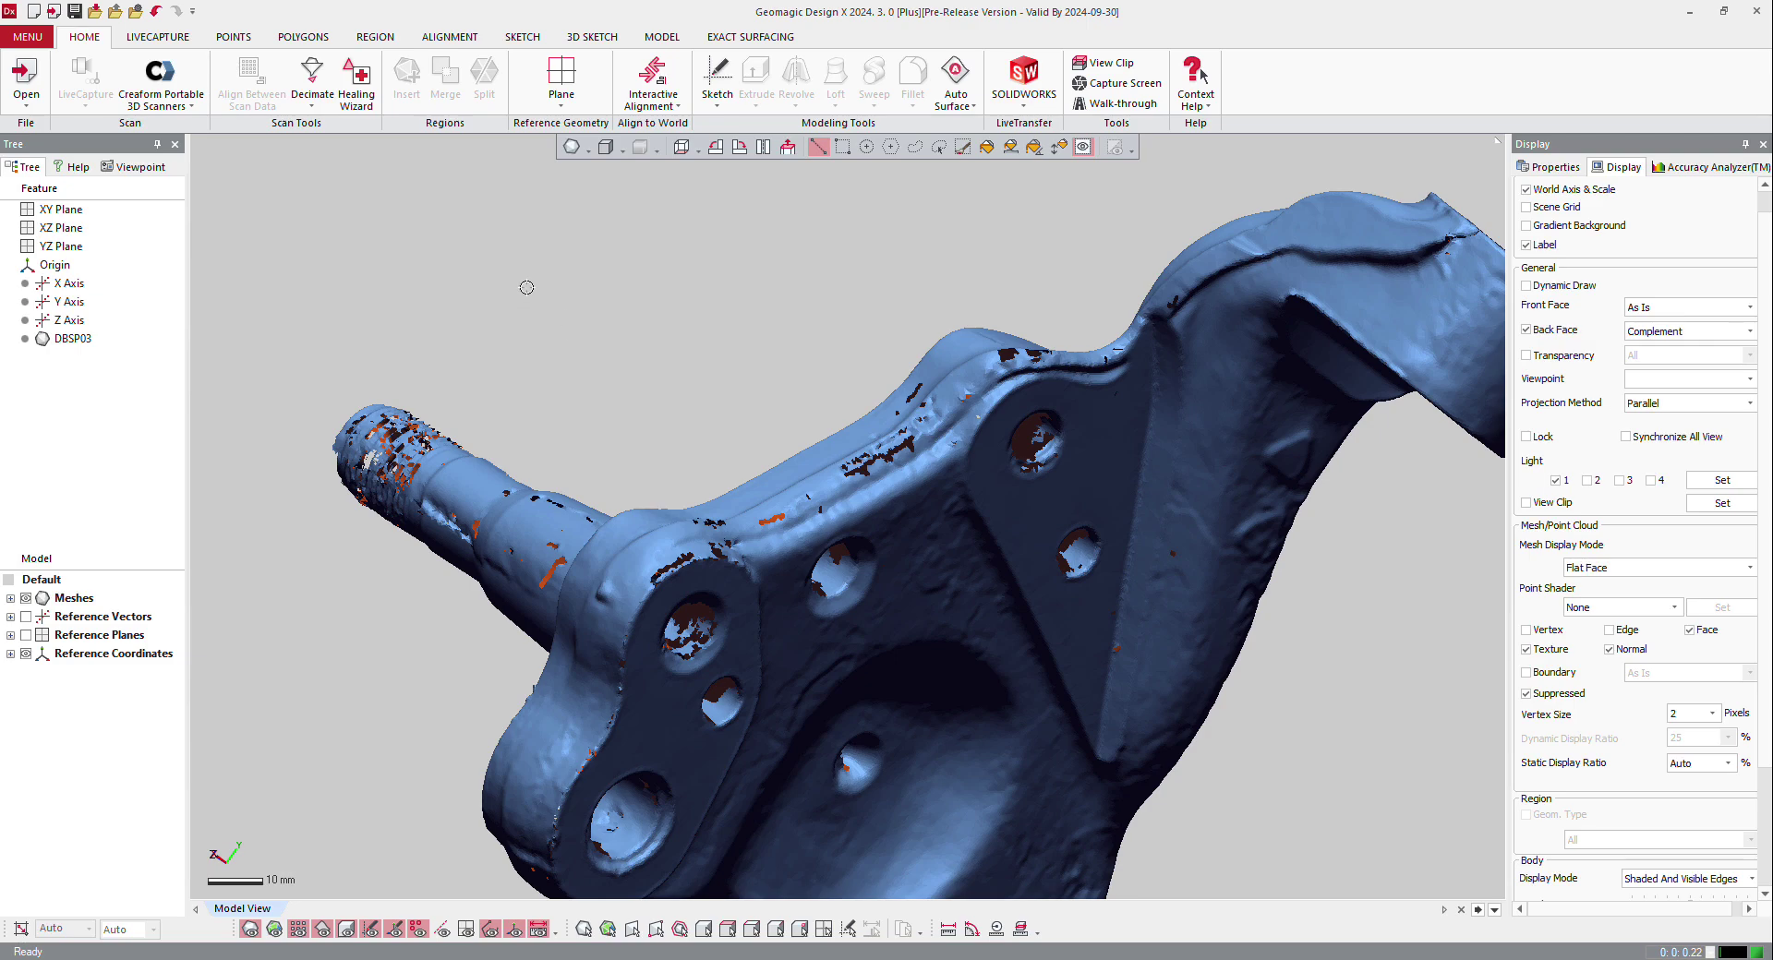
Step: Repair the scan mesh's defects with the Healing Wizard, keeping the non-manifold, folded, dangling, small-cluster, small-face and crossing checks enabled
right_drag(849, 425, 831, 480)
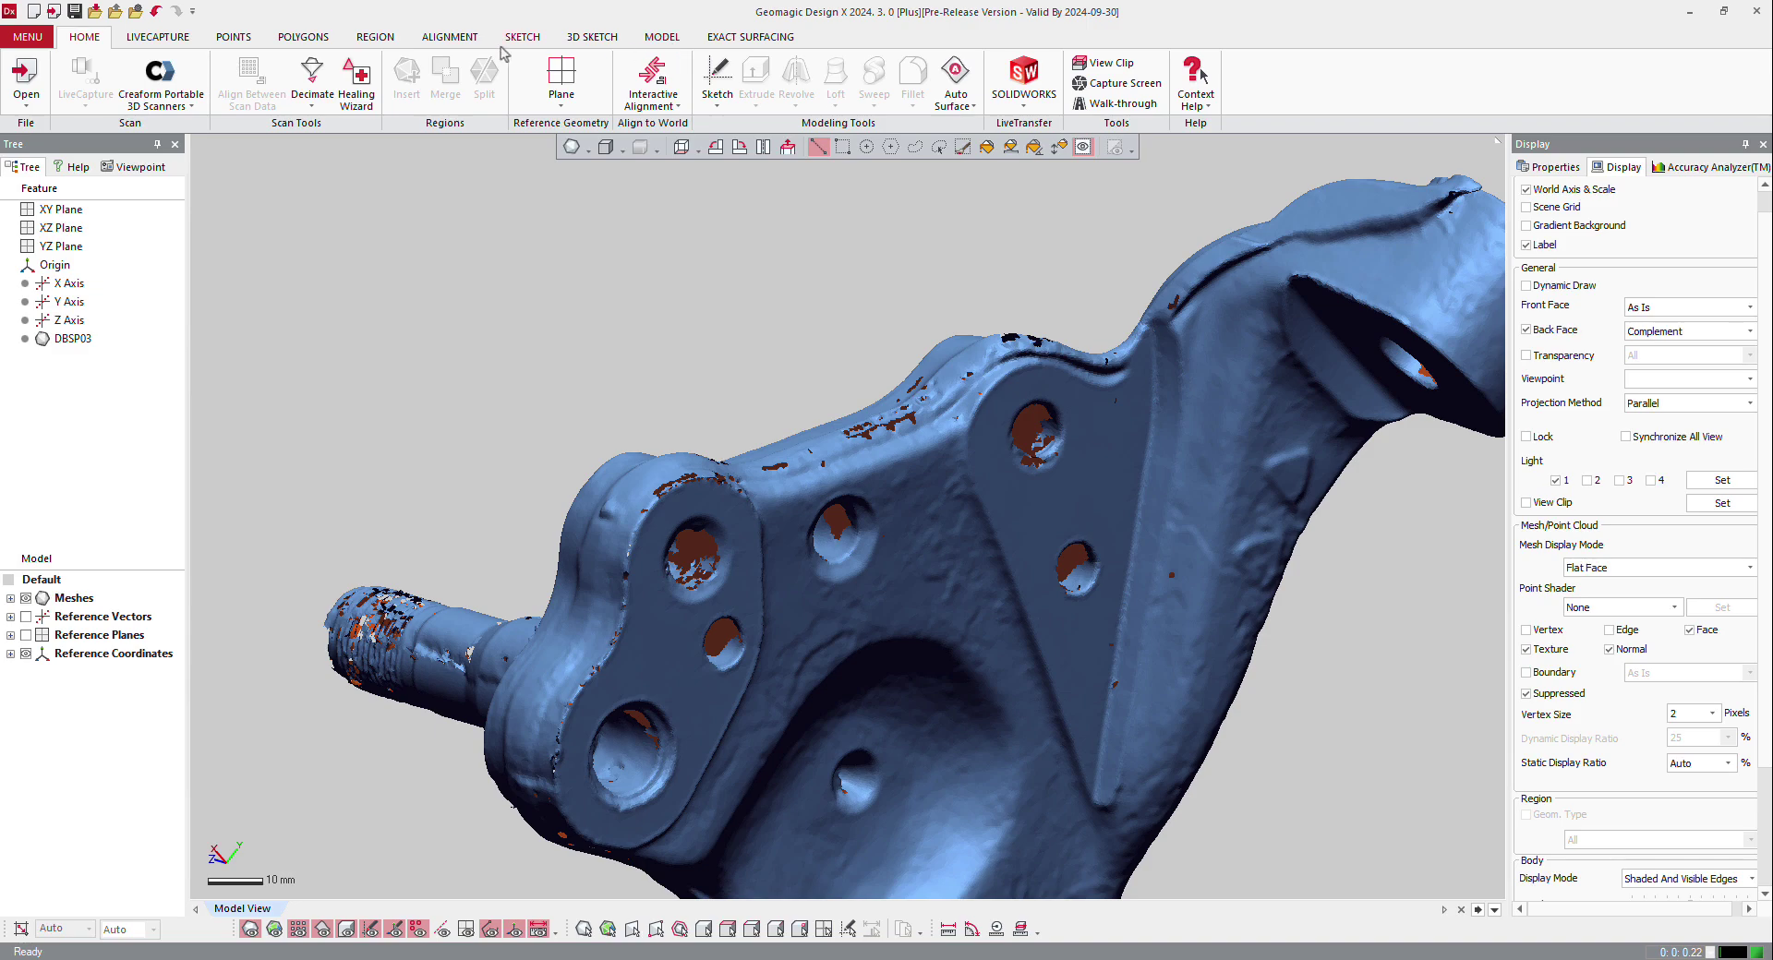
click(305, 38)
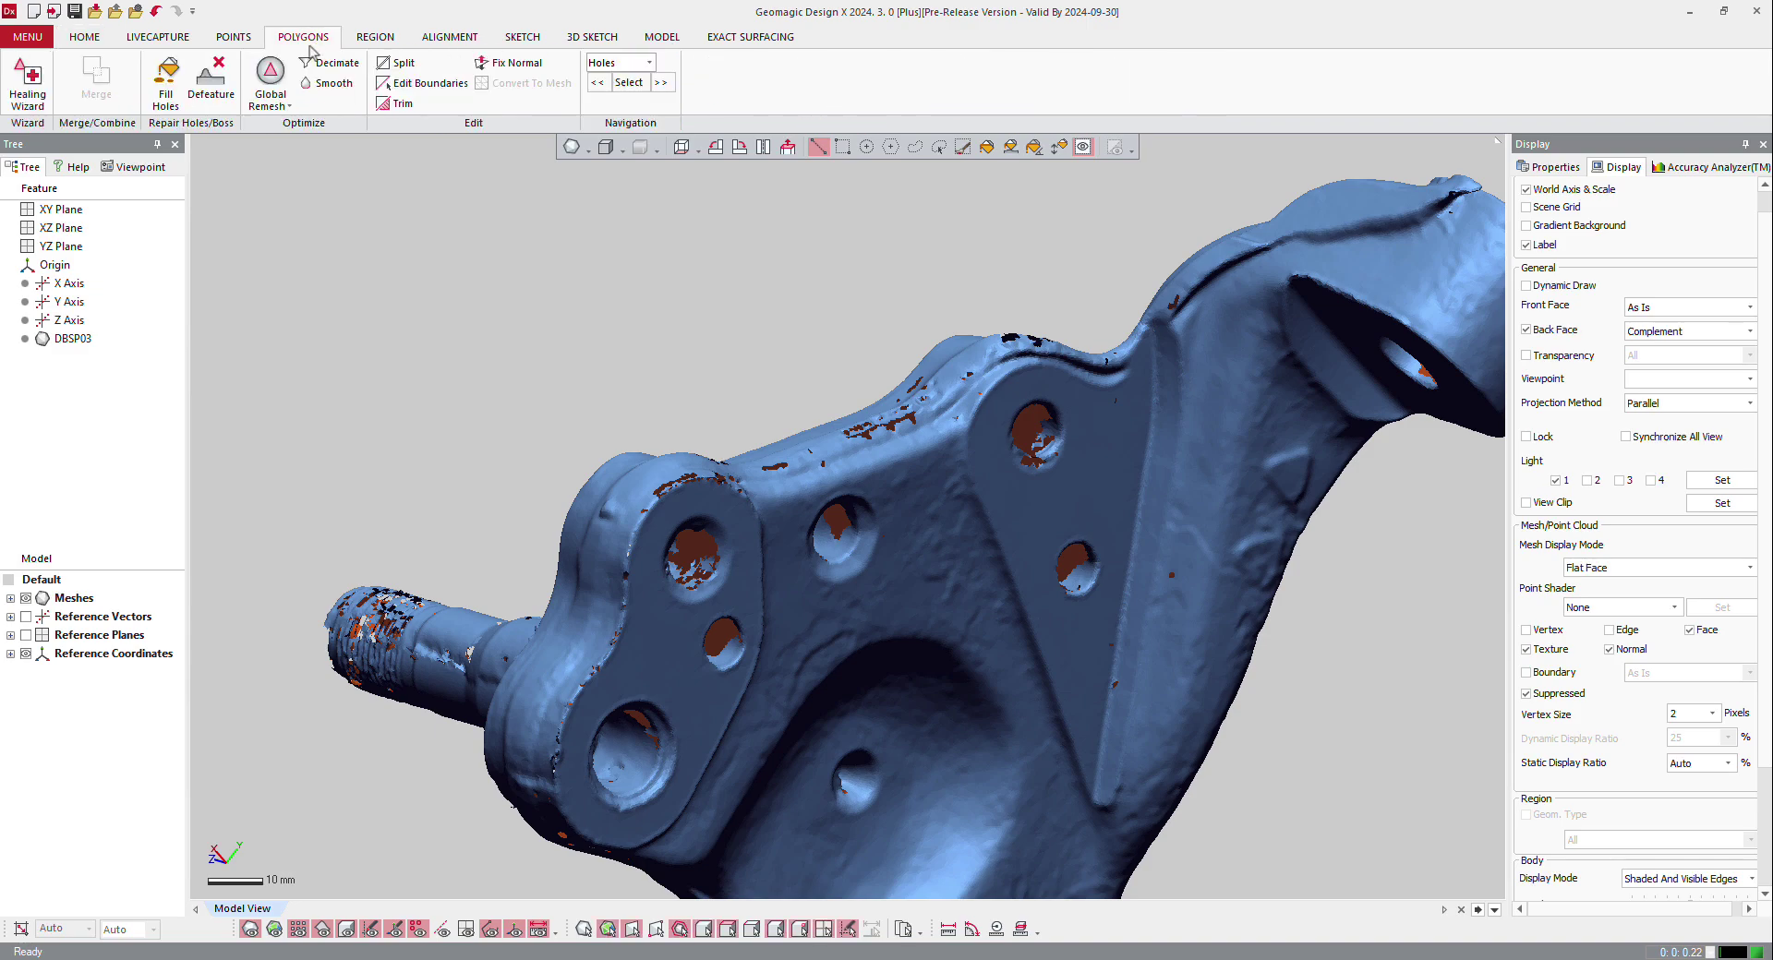
click(19, 92)
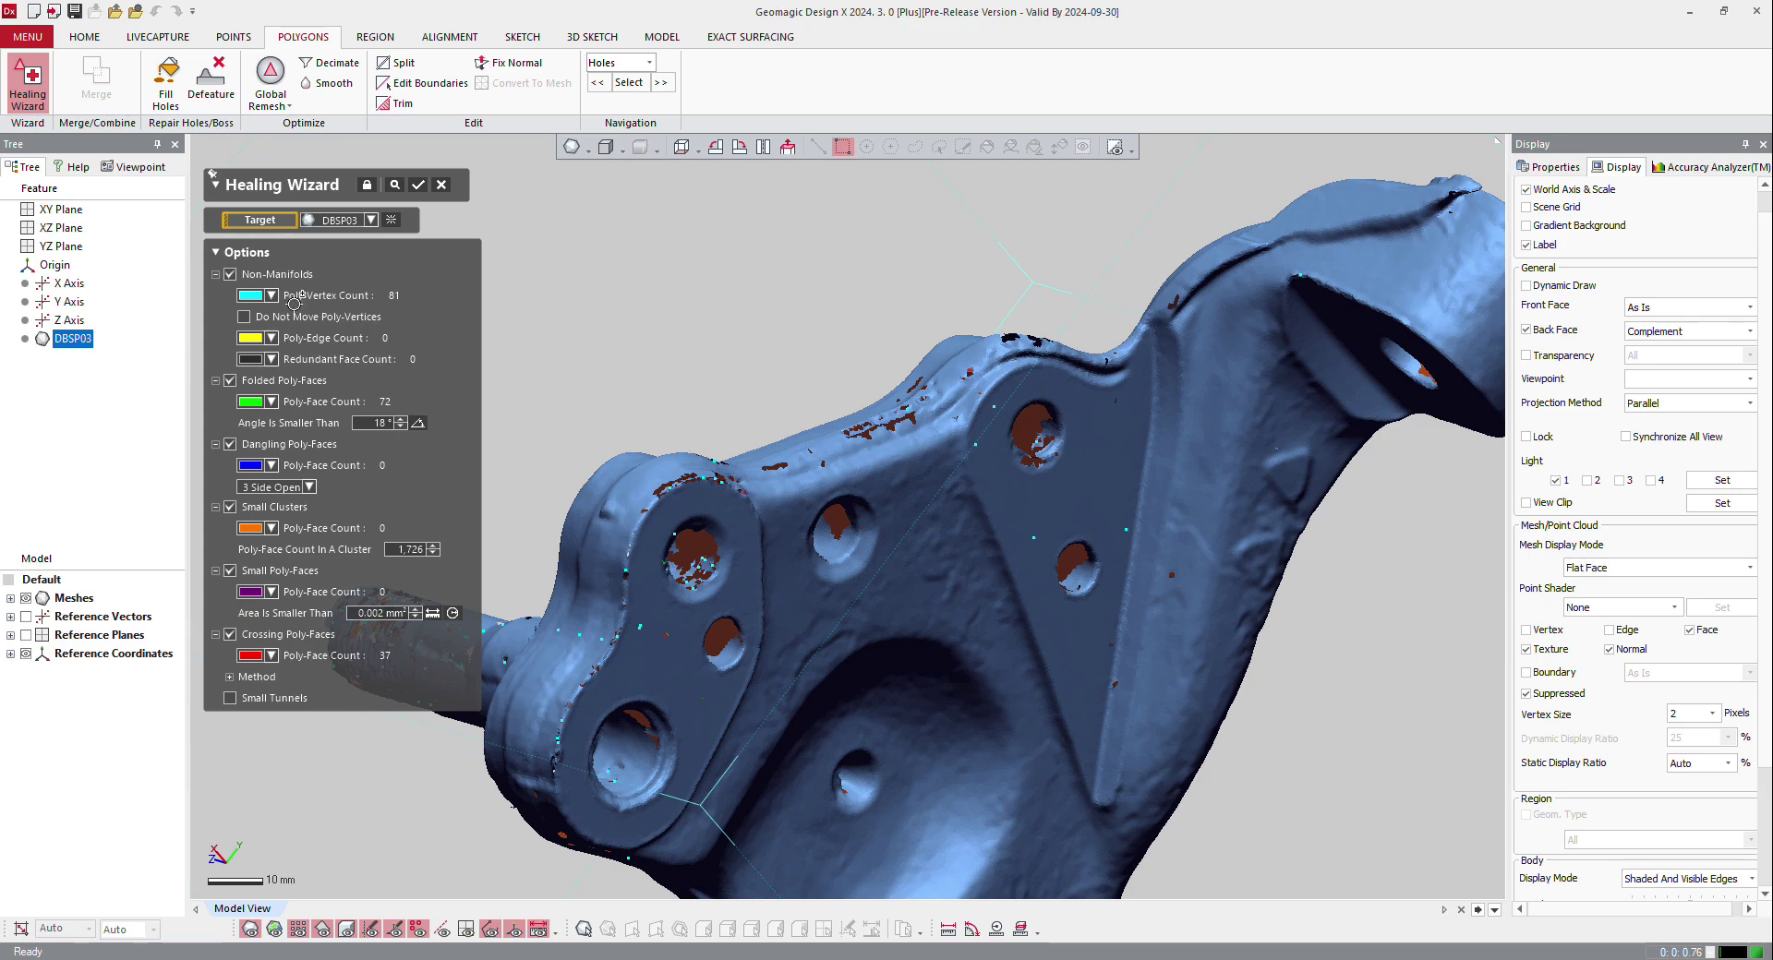
click(416, 185)
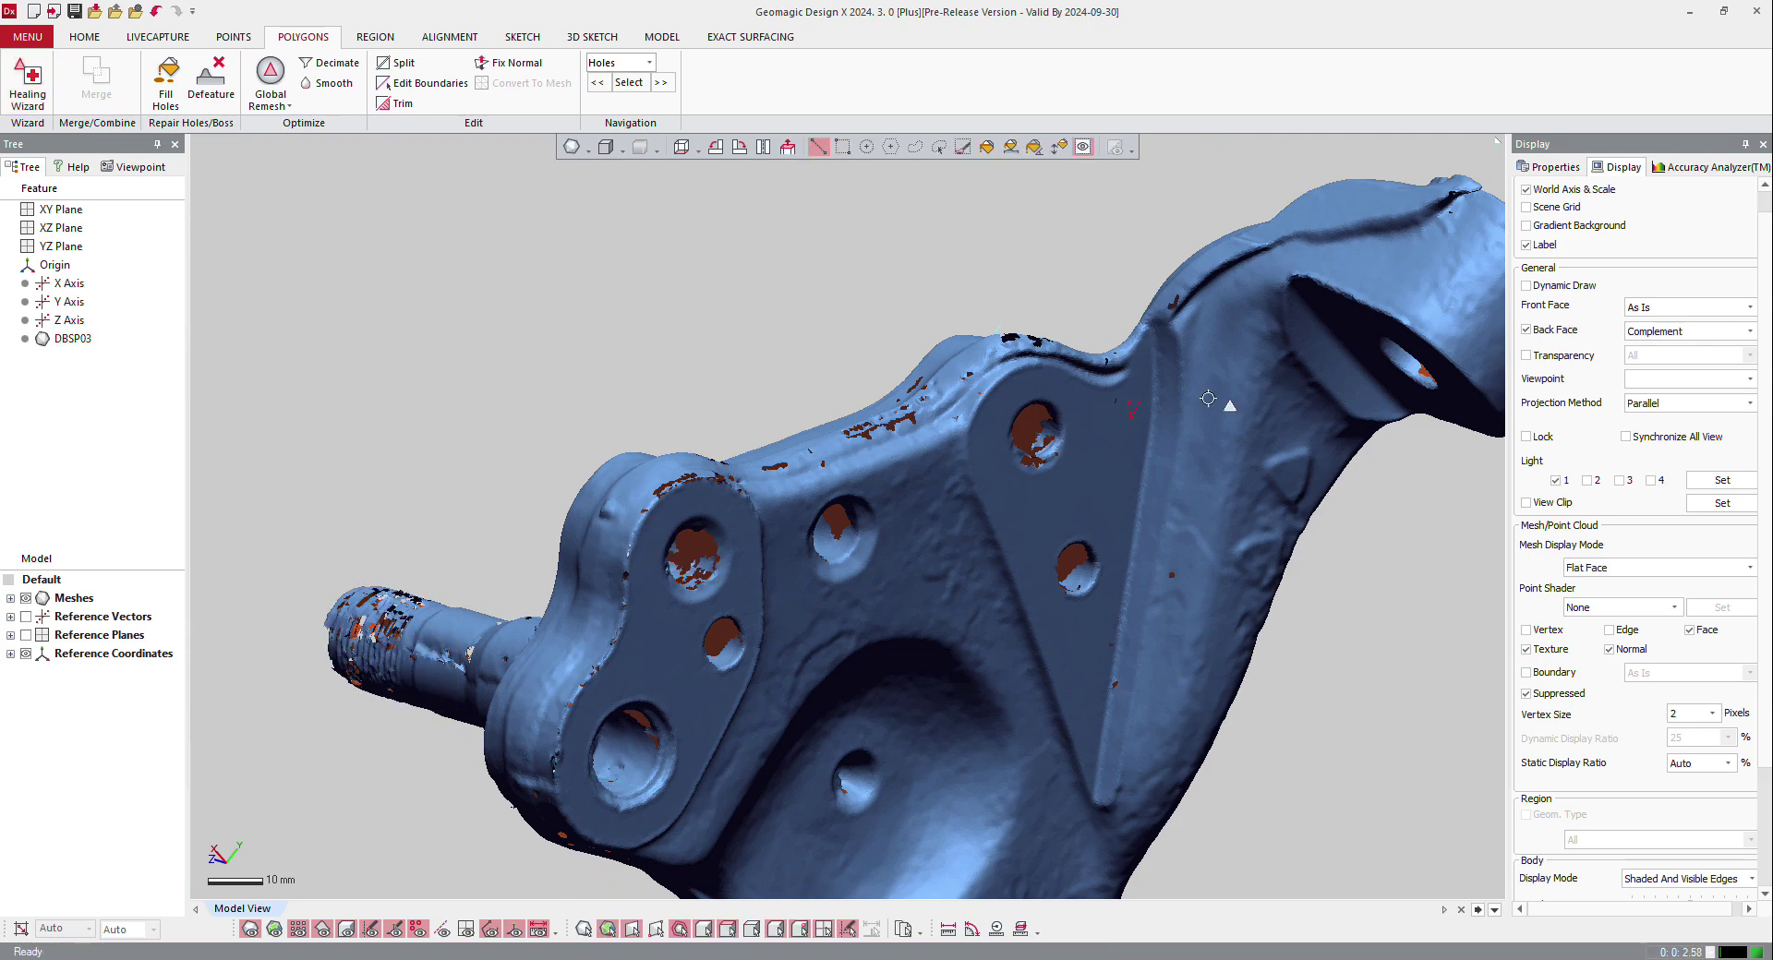
Step: Select all connected poly-faces of the main mesh body and invert the poly-face selection
right_drag(1252, 416, 913, 612)
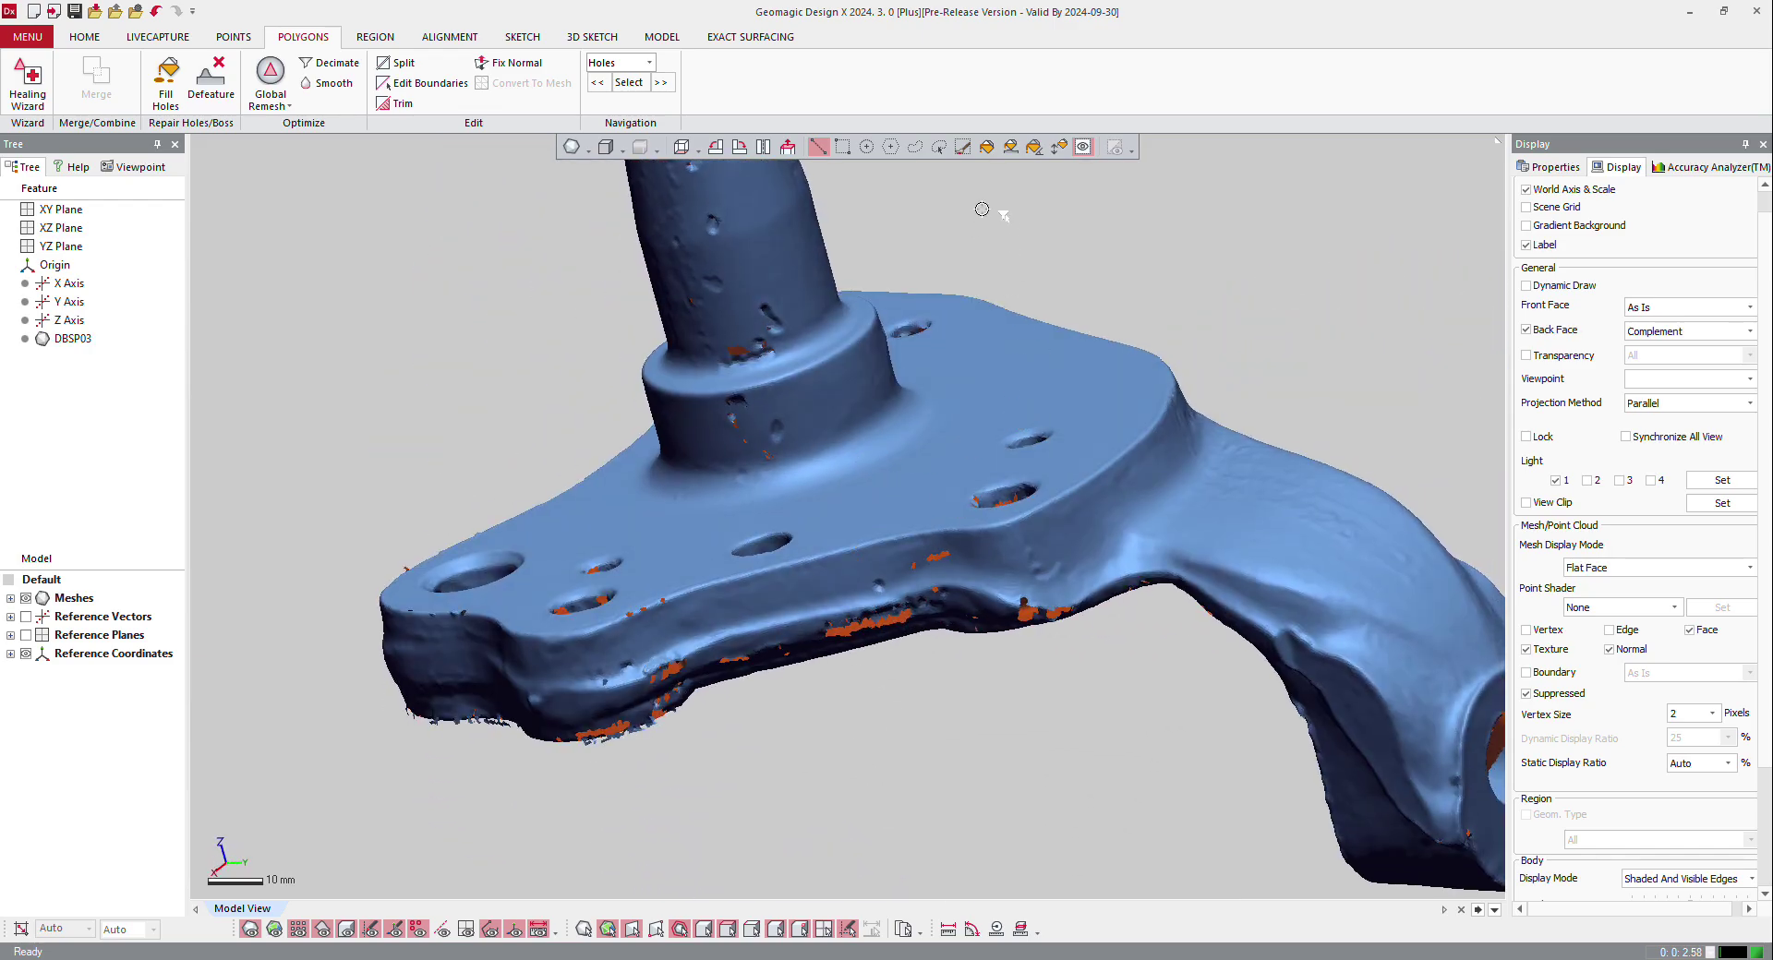
click(987, 149)
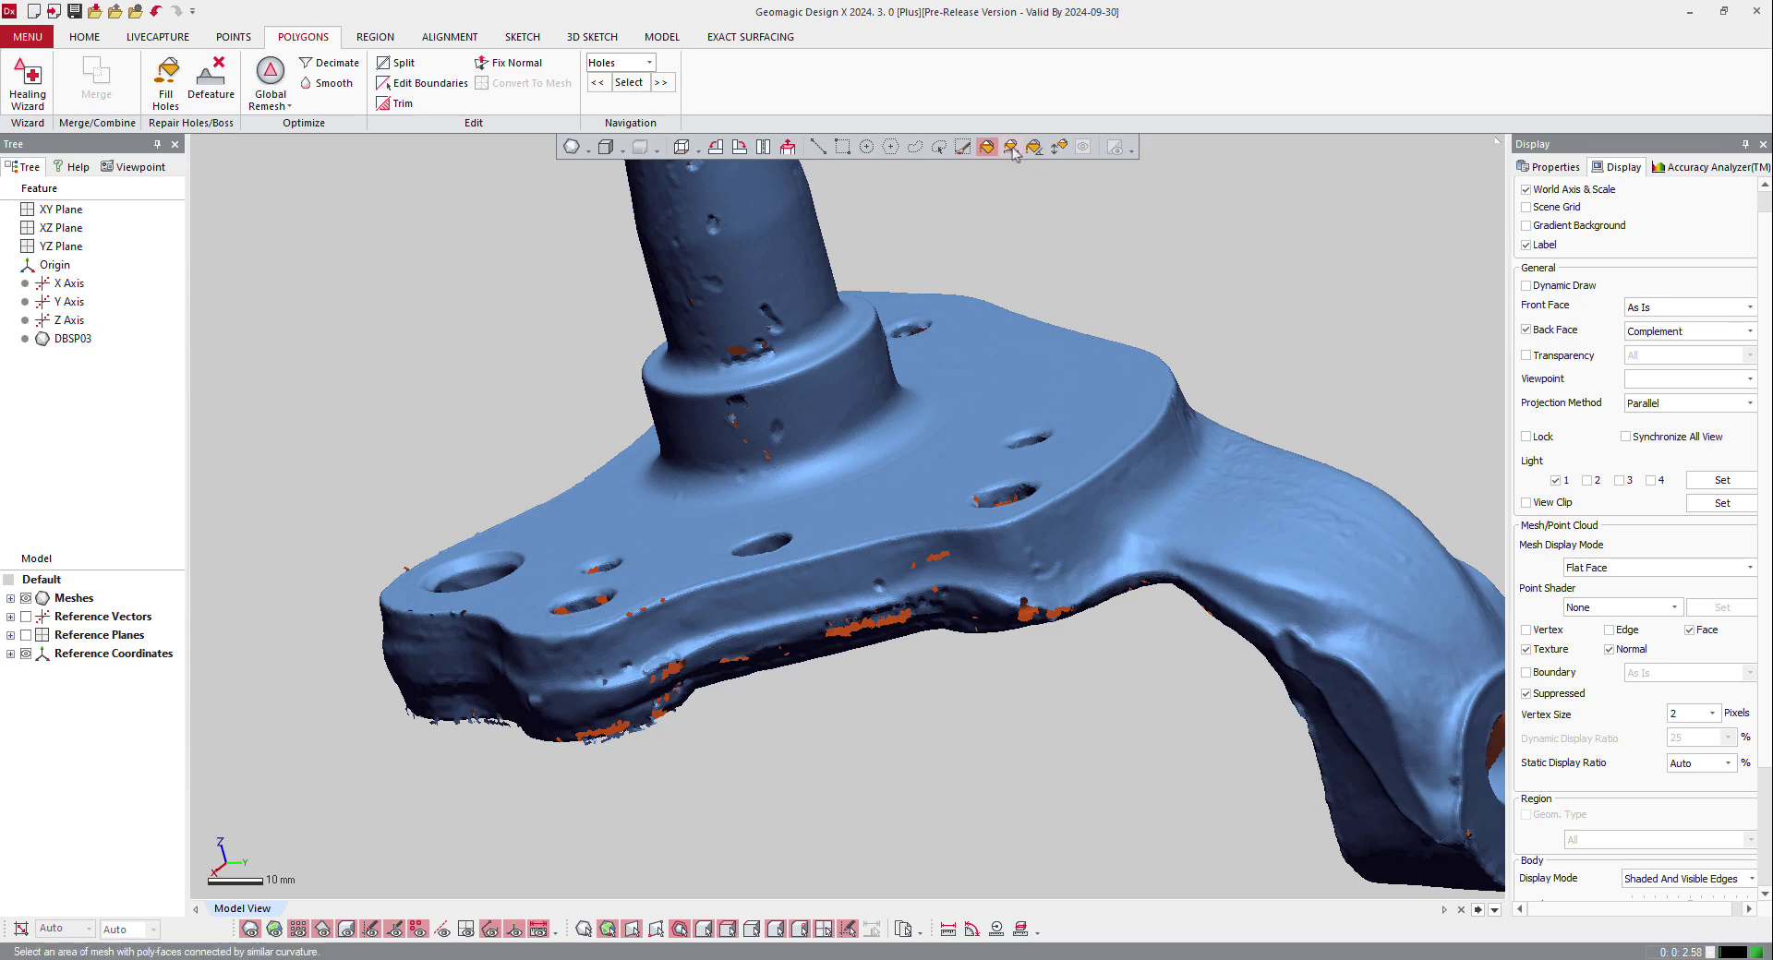
click(989, 336)
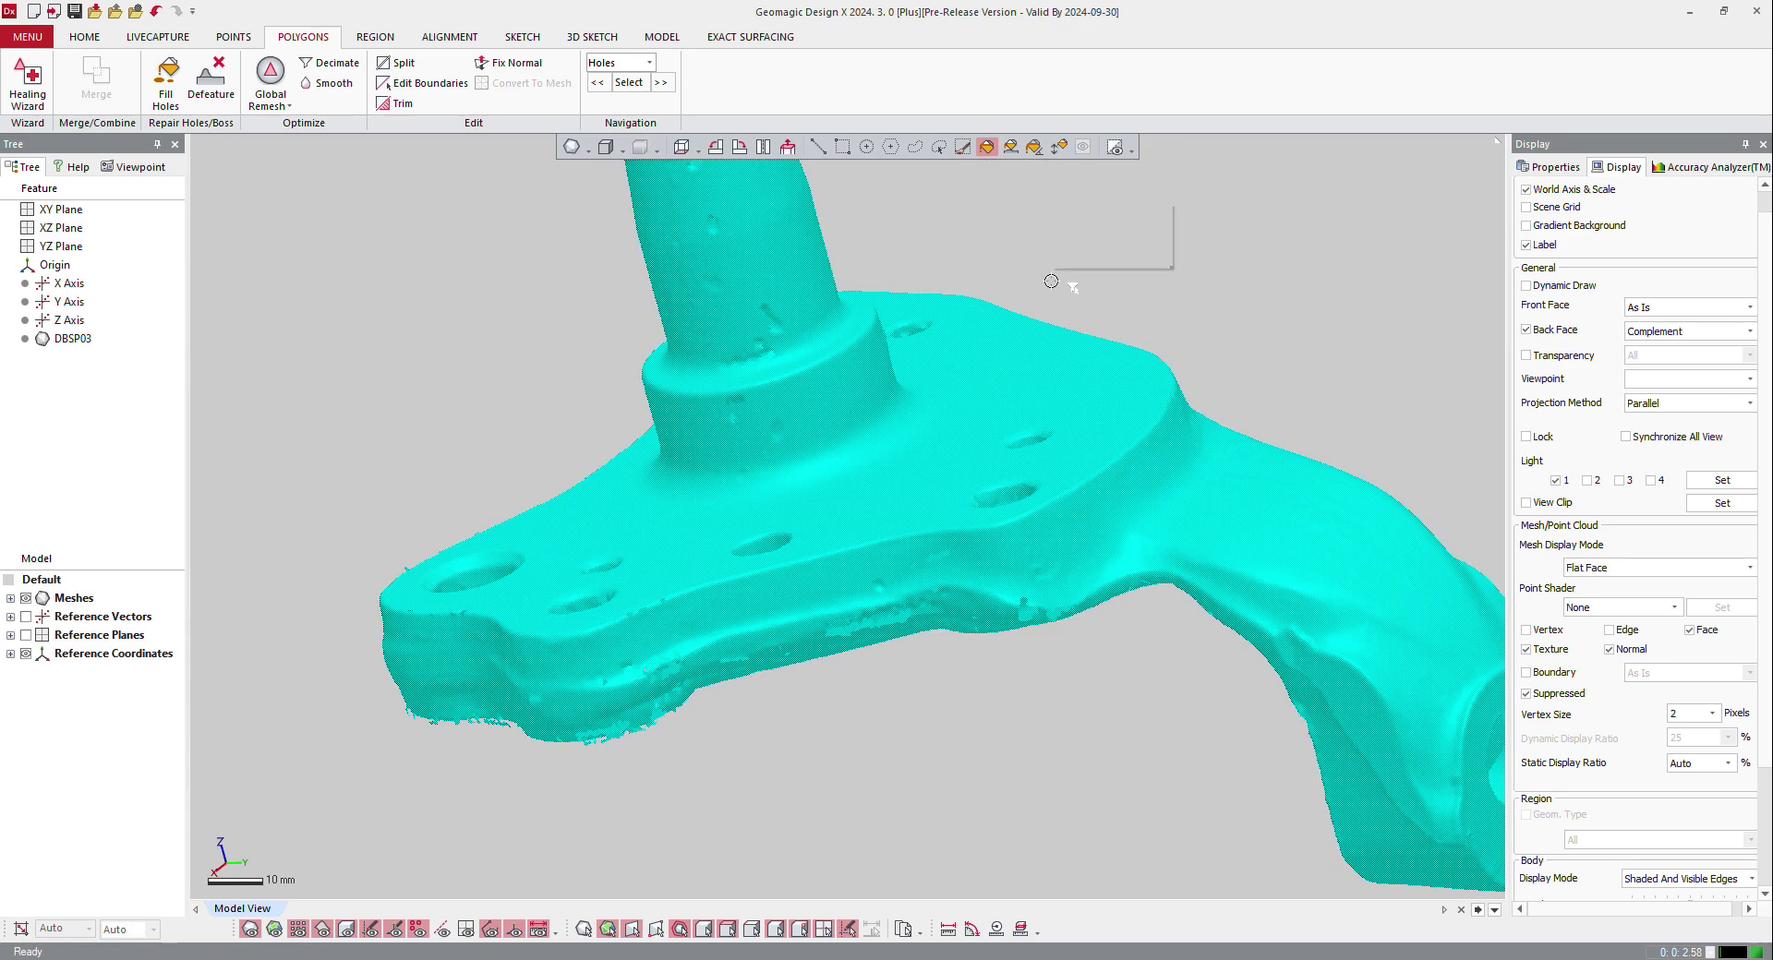
right_click(1051, 280)
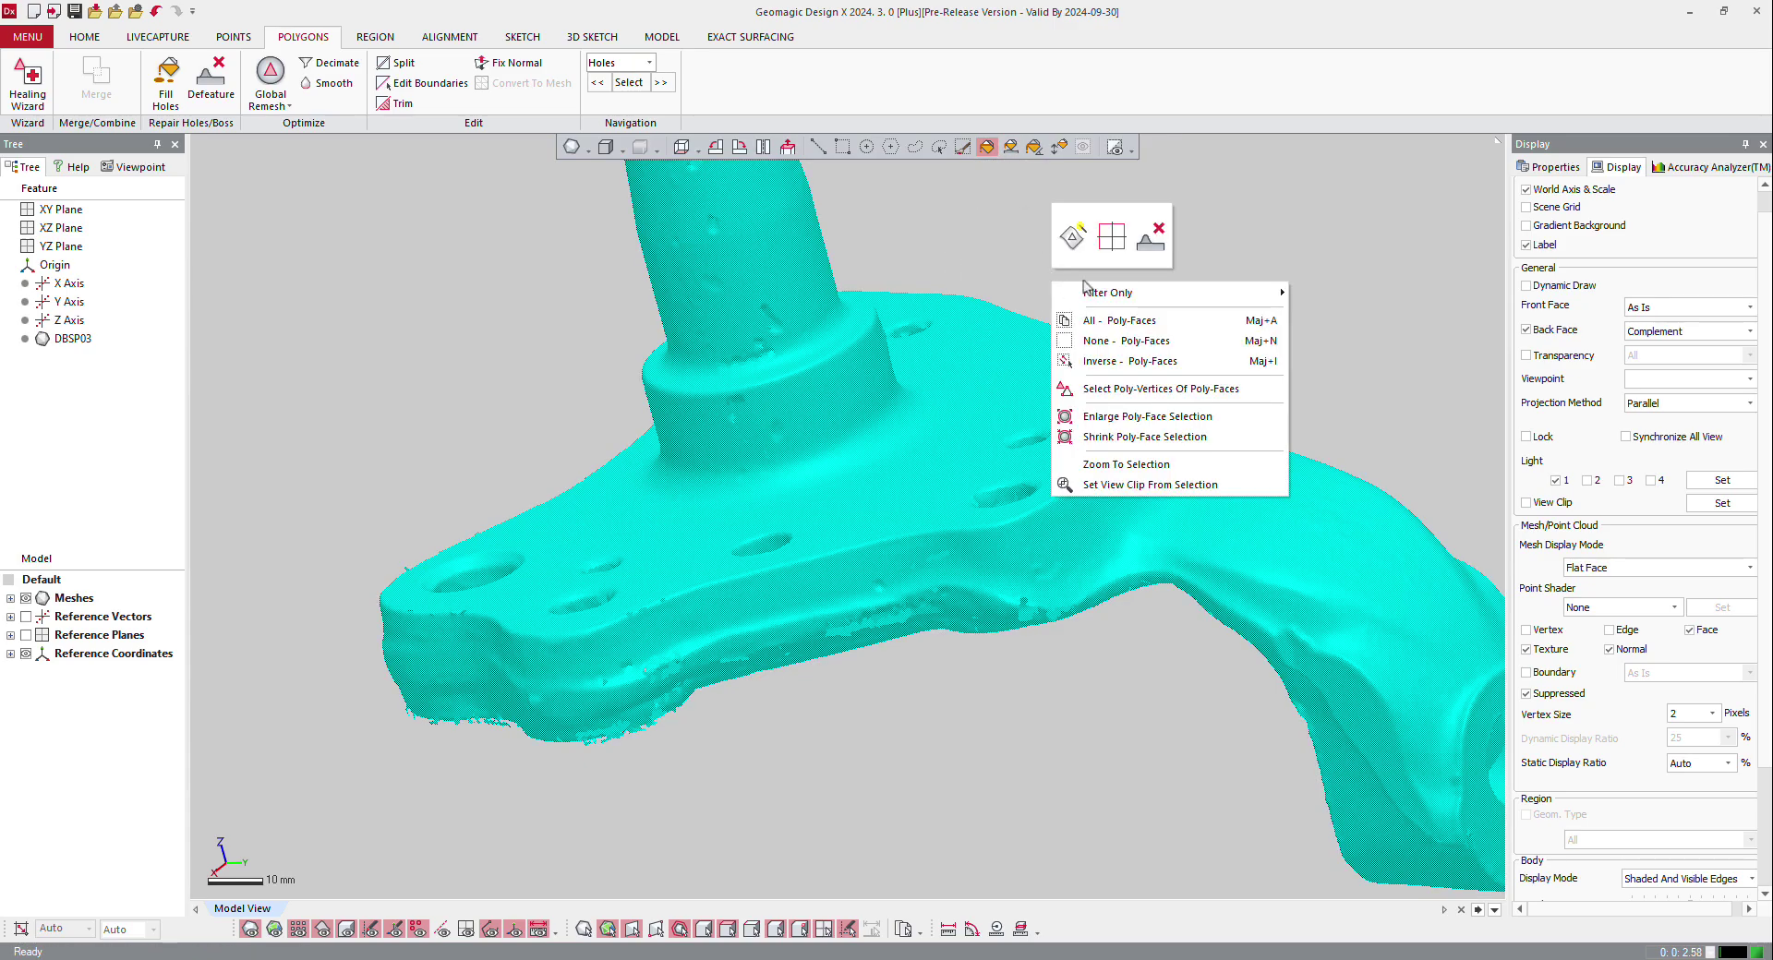
click(1191, 361)
Step: Apply Global Remesh to the DBSP03 mesh with Make Clean And Manifold Solid Mesh enabled
right_drag(1029, 755, 846, 221)
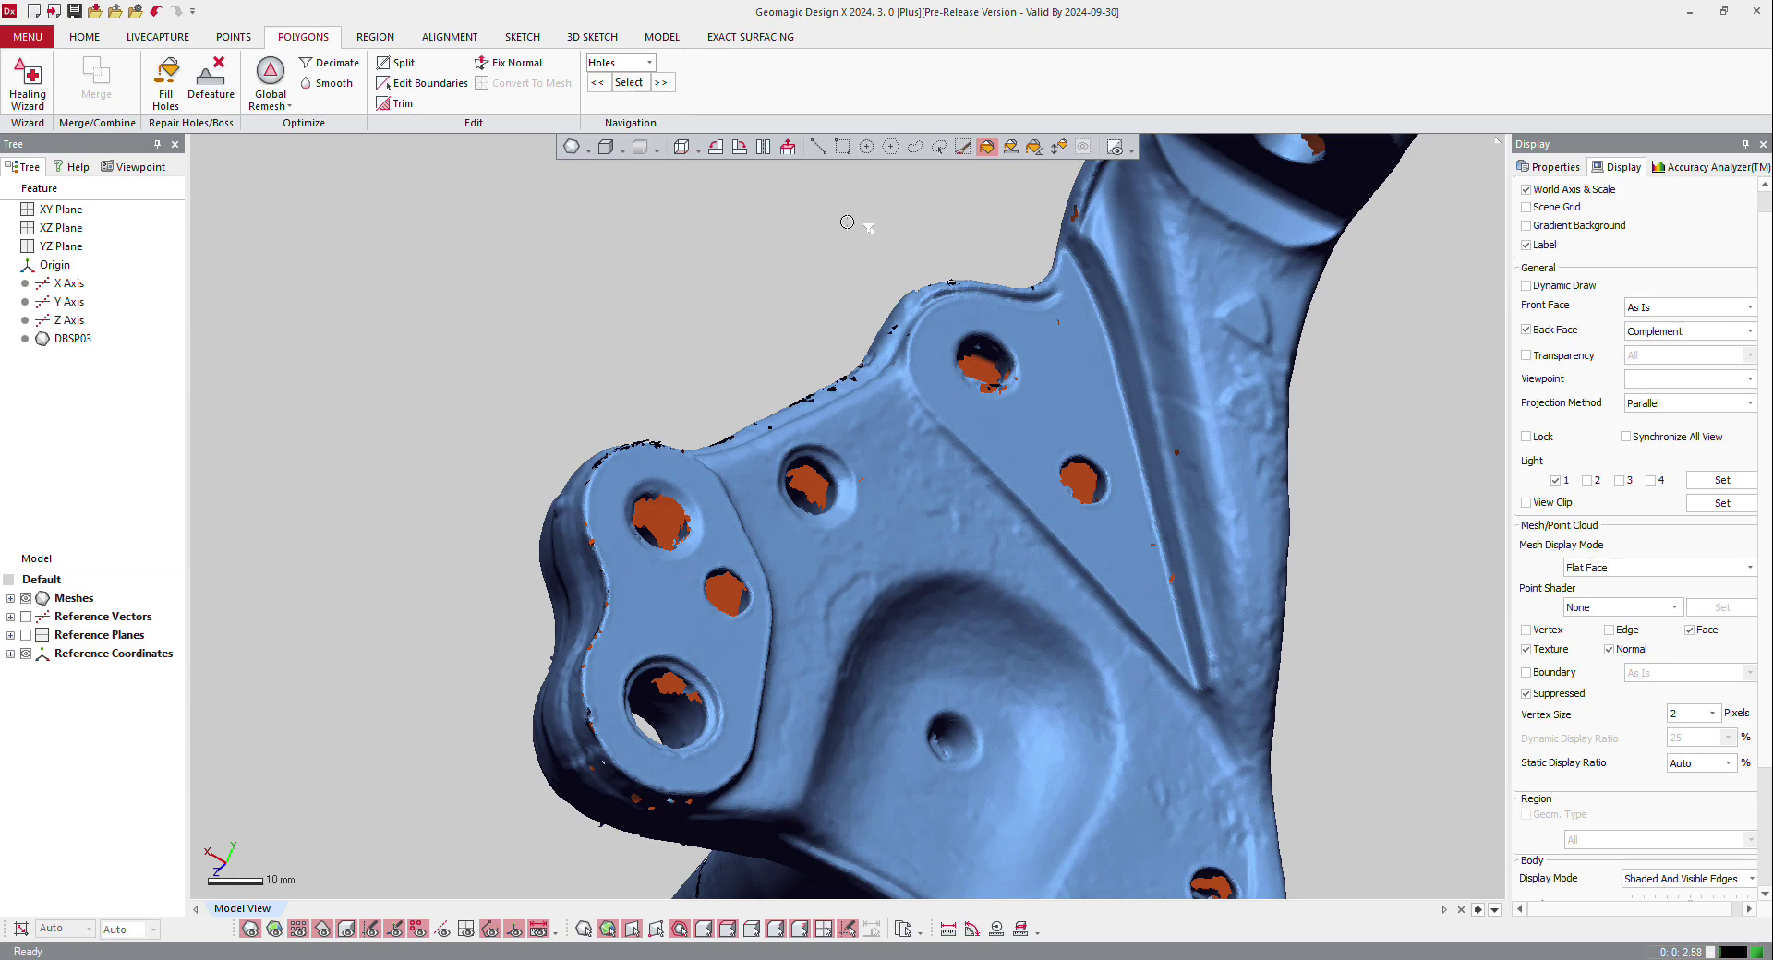
scroll(896, 416, down, 3)
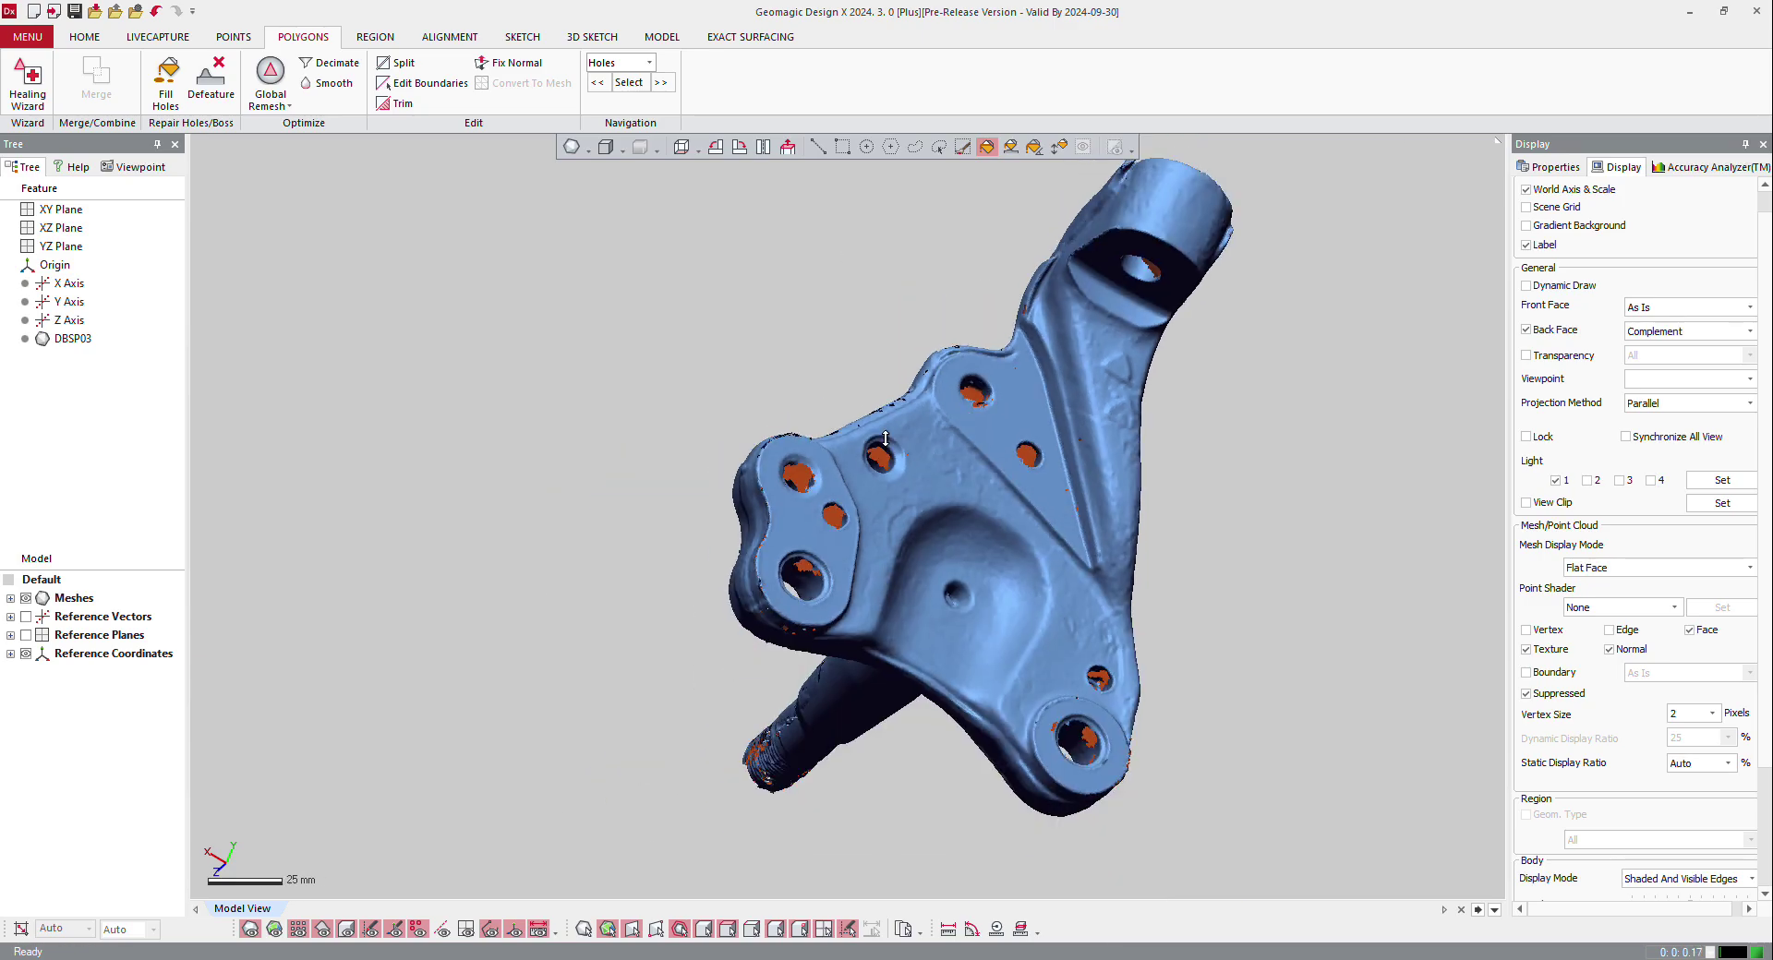
right_drag(1149, 403, 902, 750)
scroll(925, 464, up, 3)
scroll(935, 497, down, 3)
scroll(939, 695, down, 2)
scroll(712, 390, up, 3)
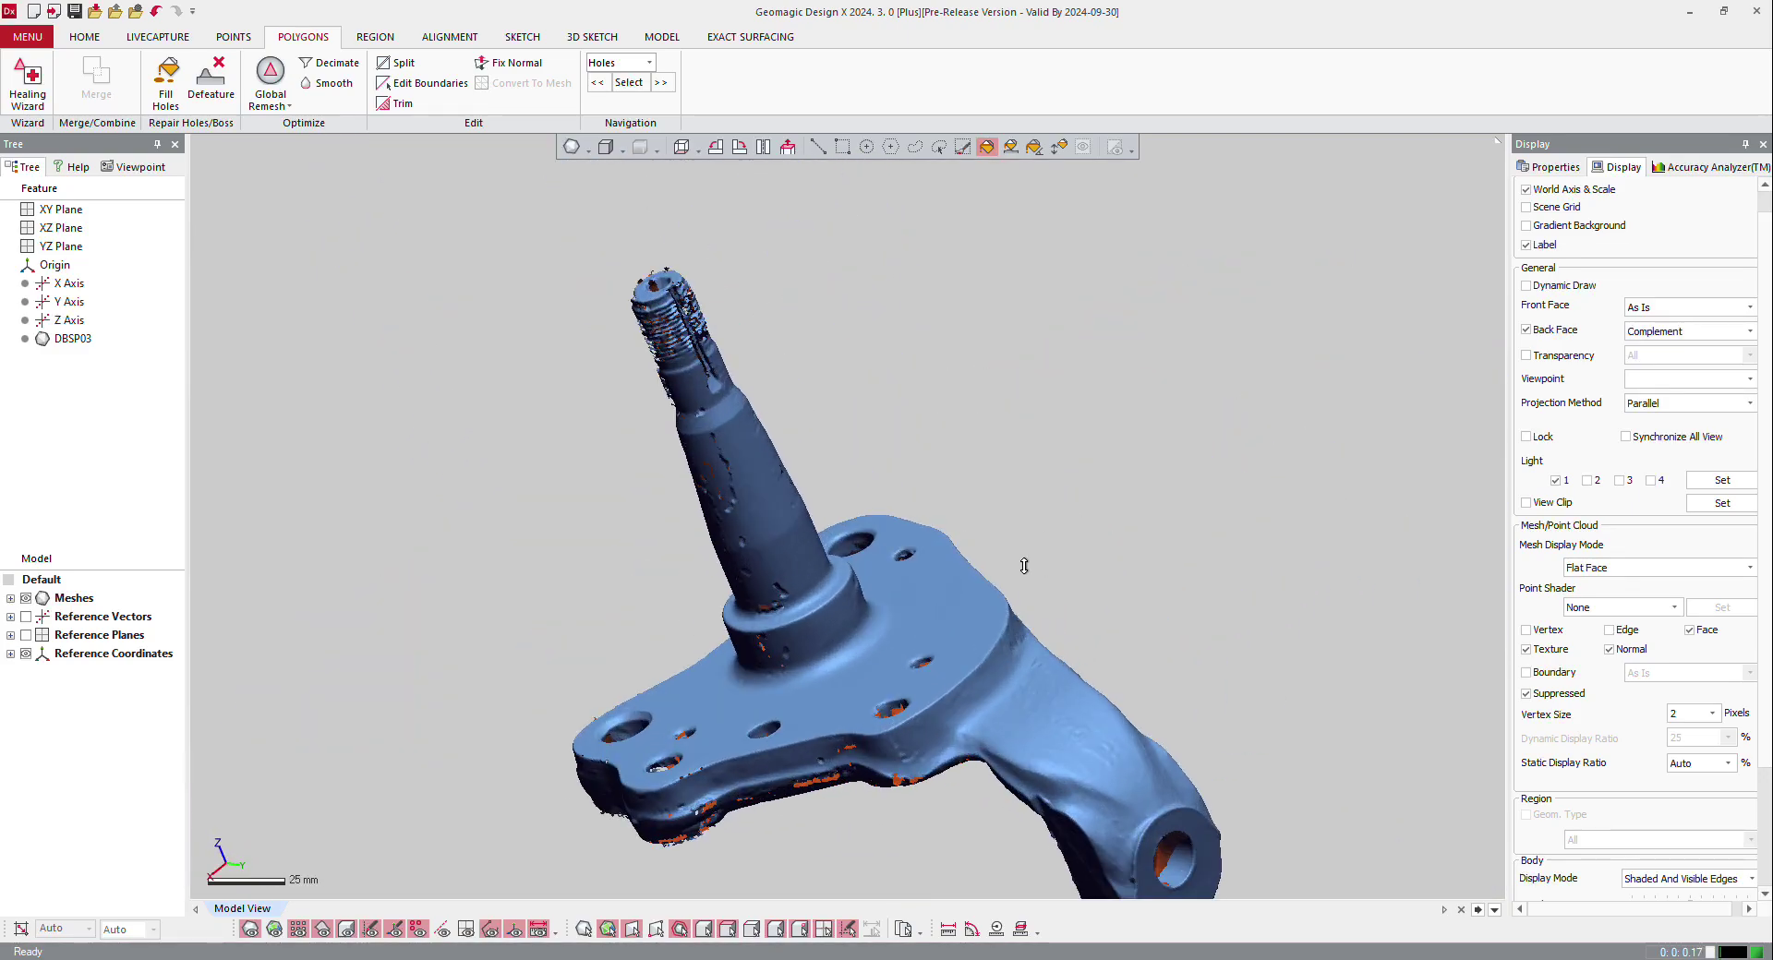
click(271, 74)
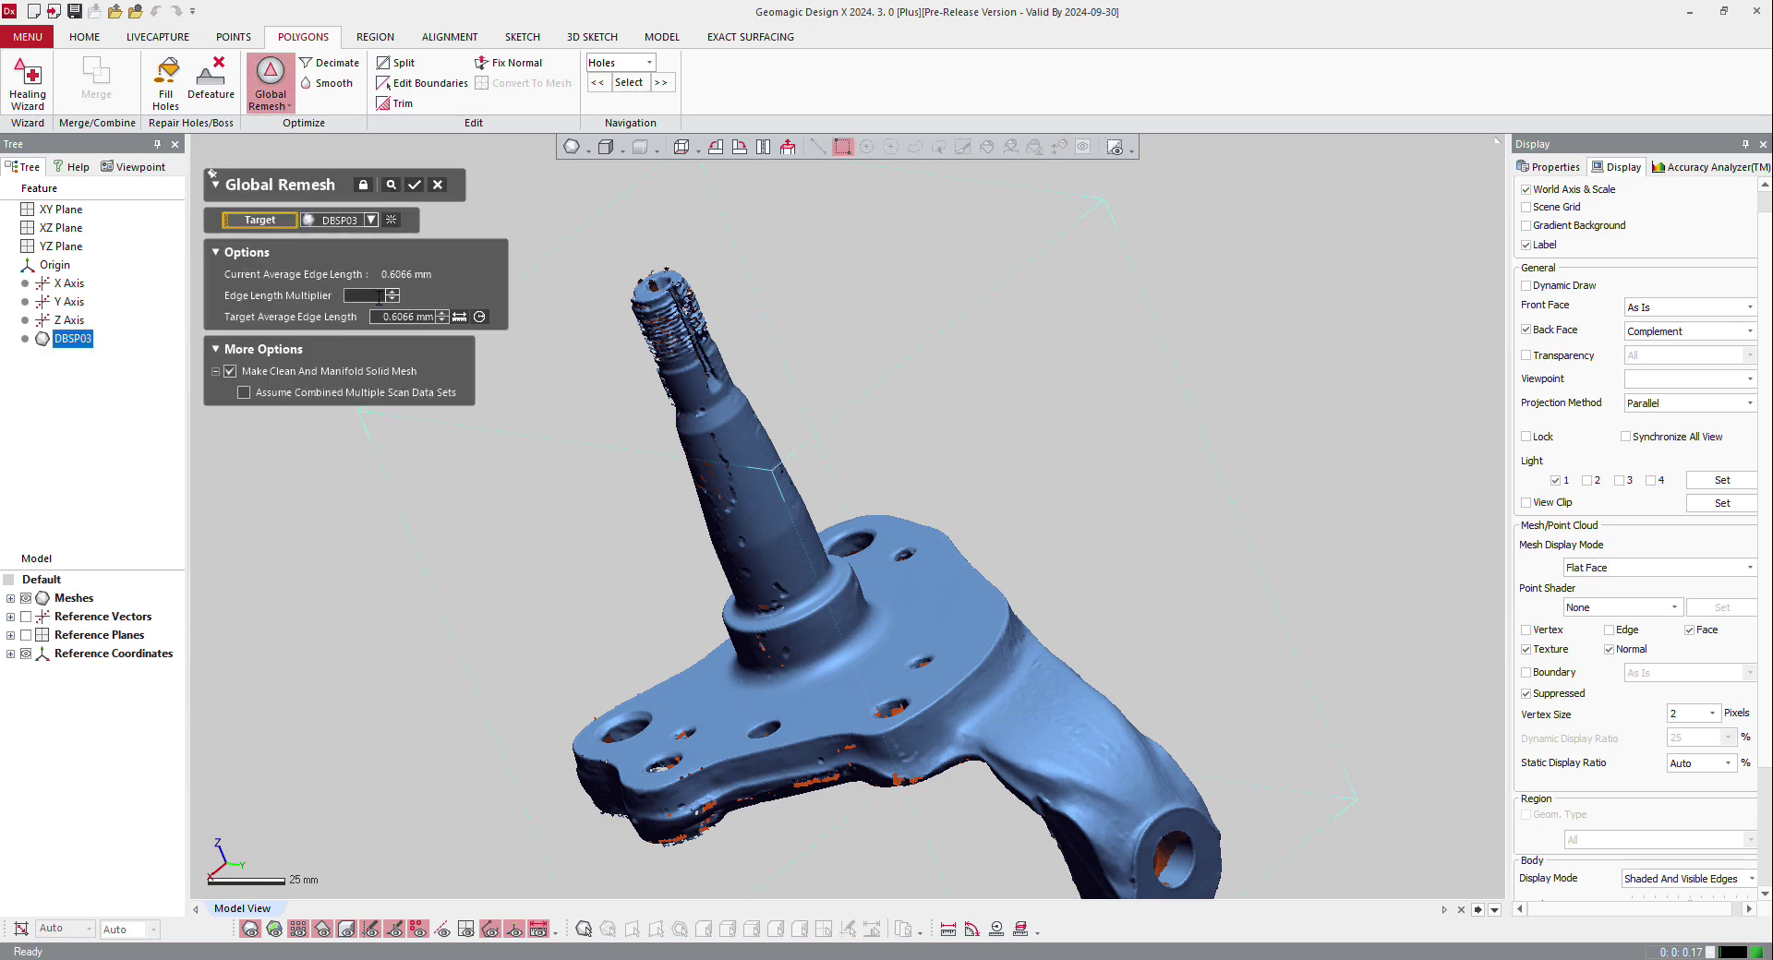
click(415, 186)
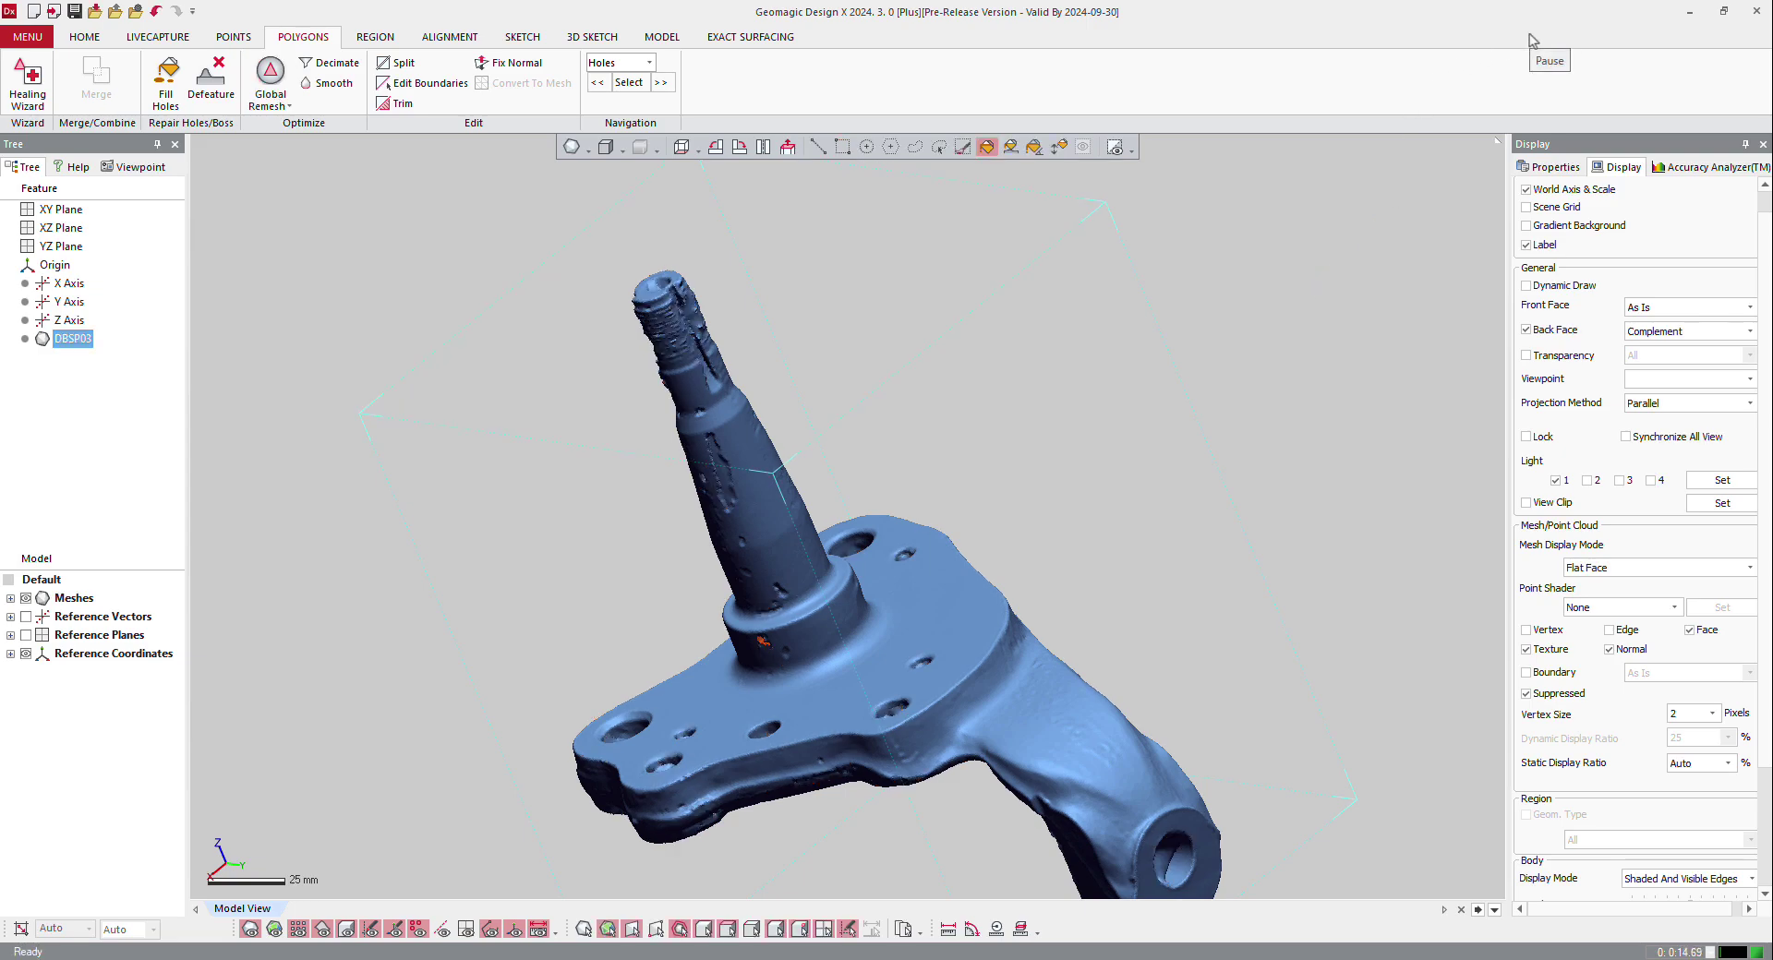
Step: Outline the long dented area on the spindle's tapered section and select its poly-faces with Select By Custom Region
scroll(820, 383, up, 5)
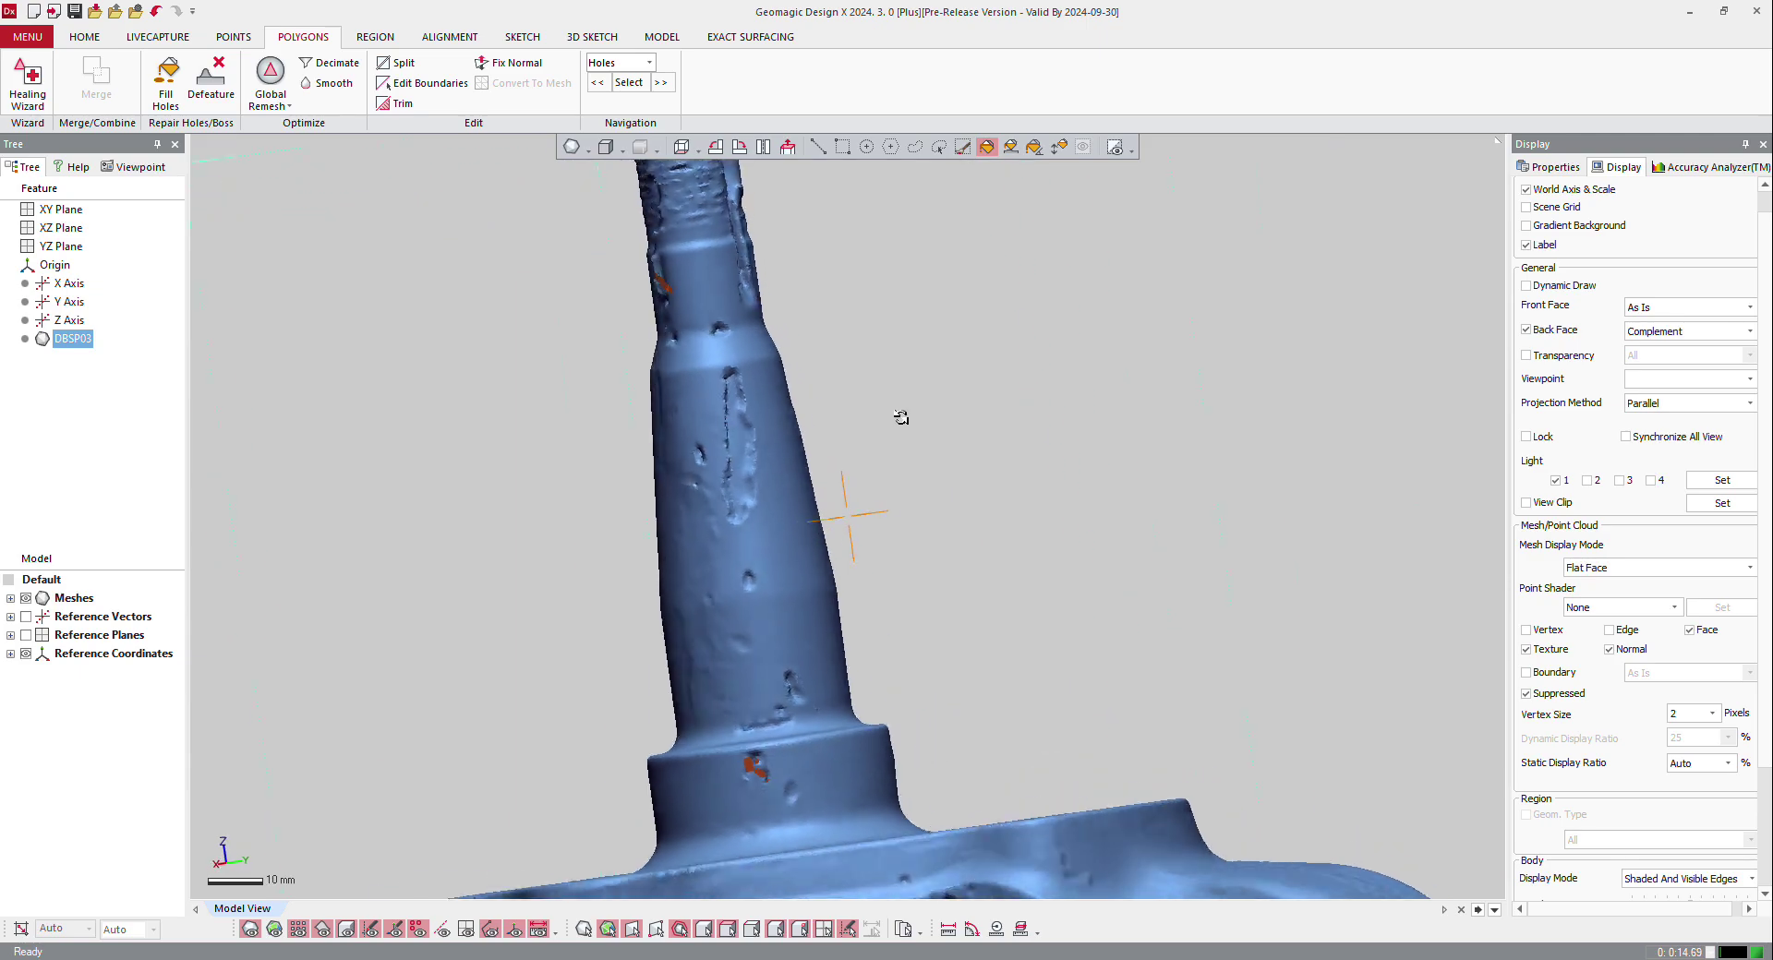
scroll(771, 429, up, 4)
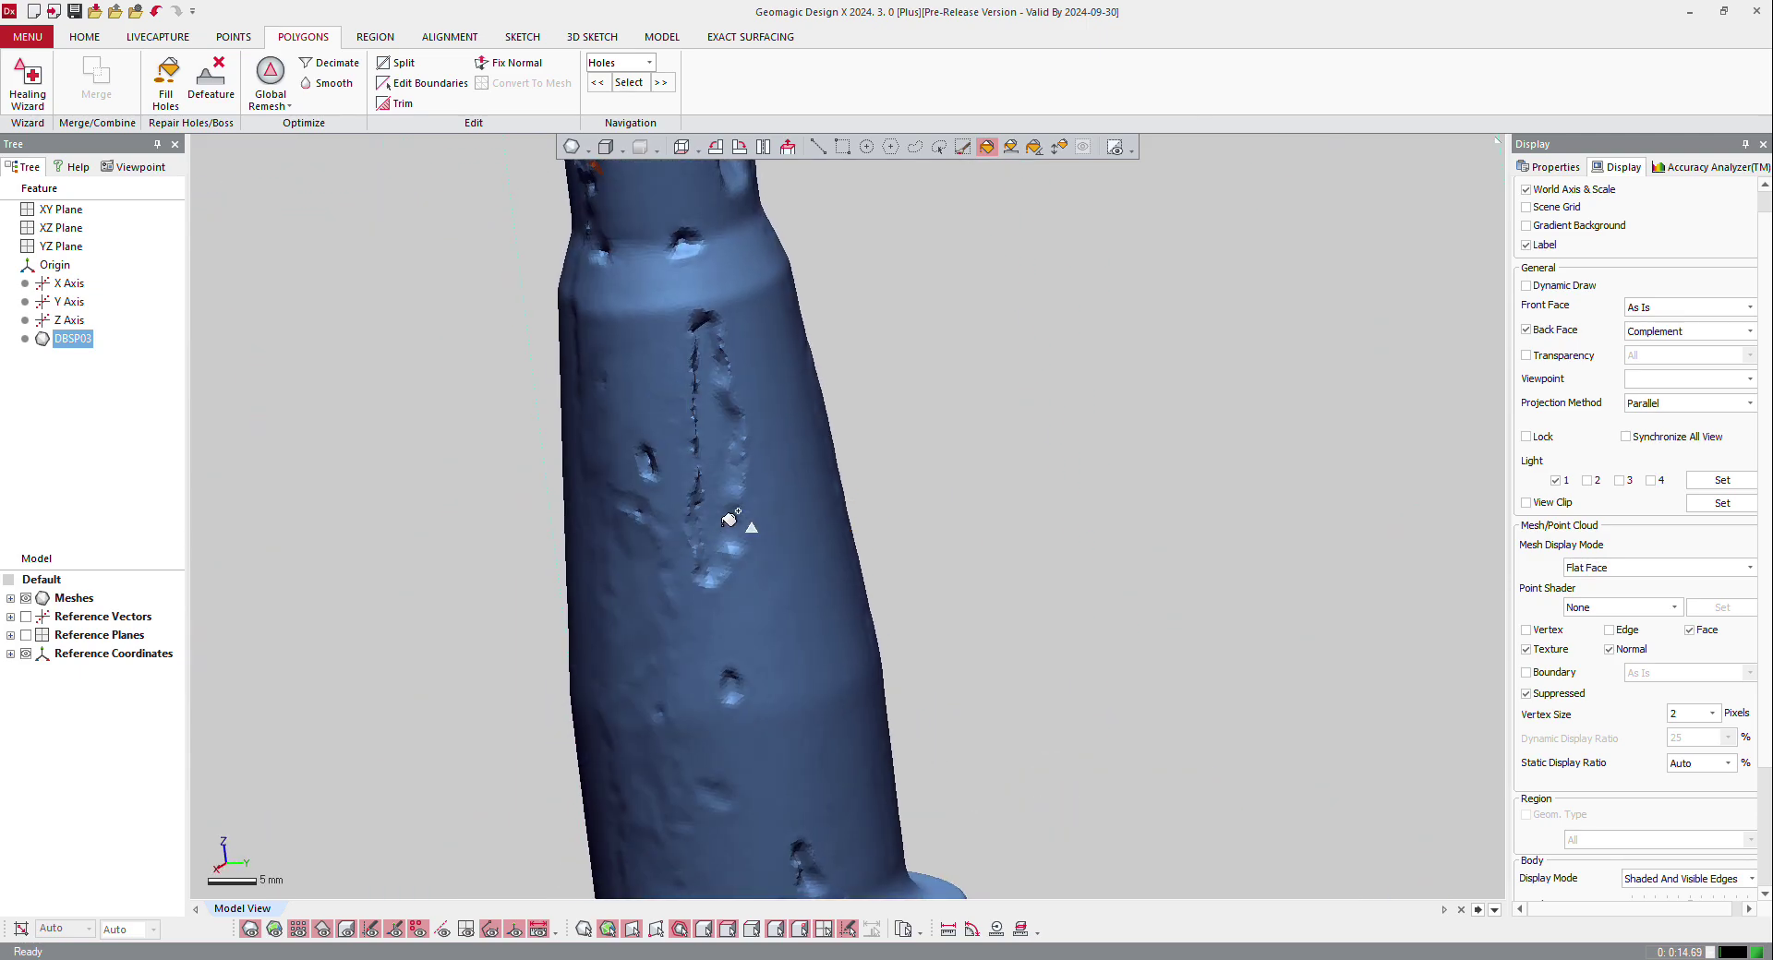
scroll(725, 527, down, 3)
right_drag(733, 527, 753, 568)
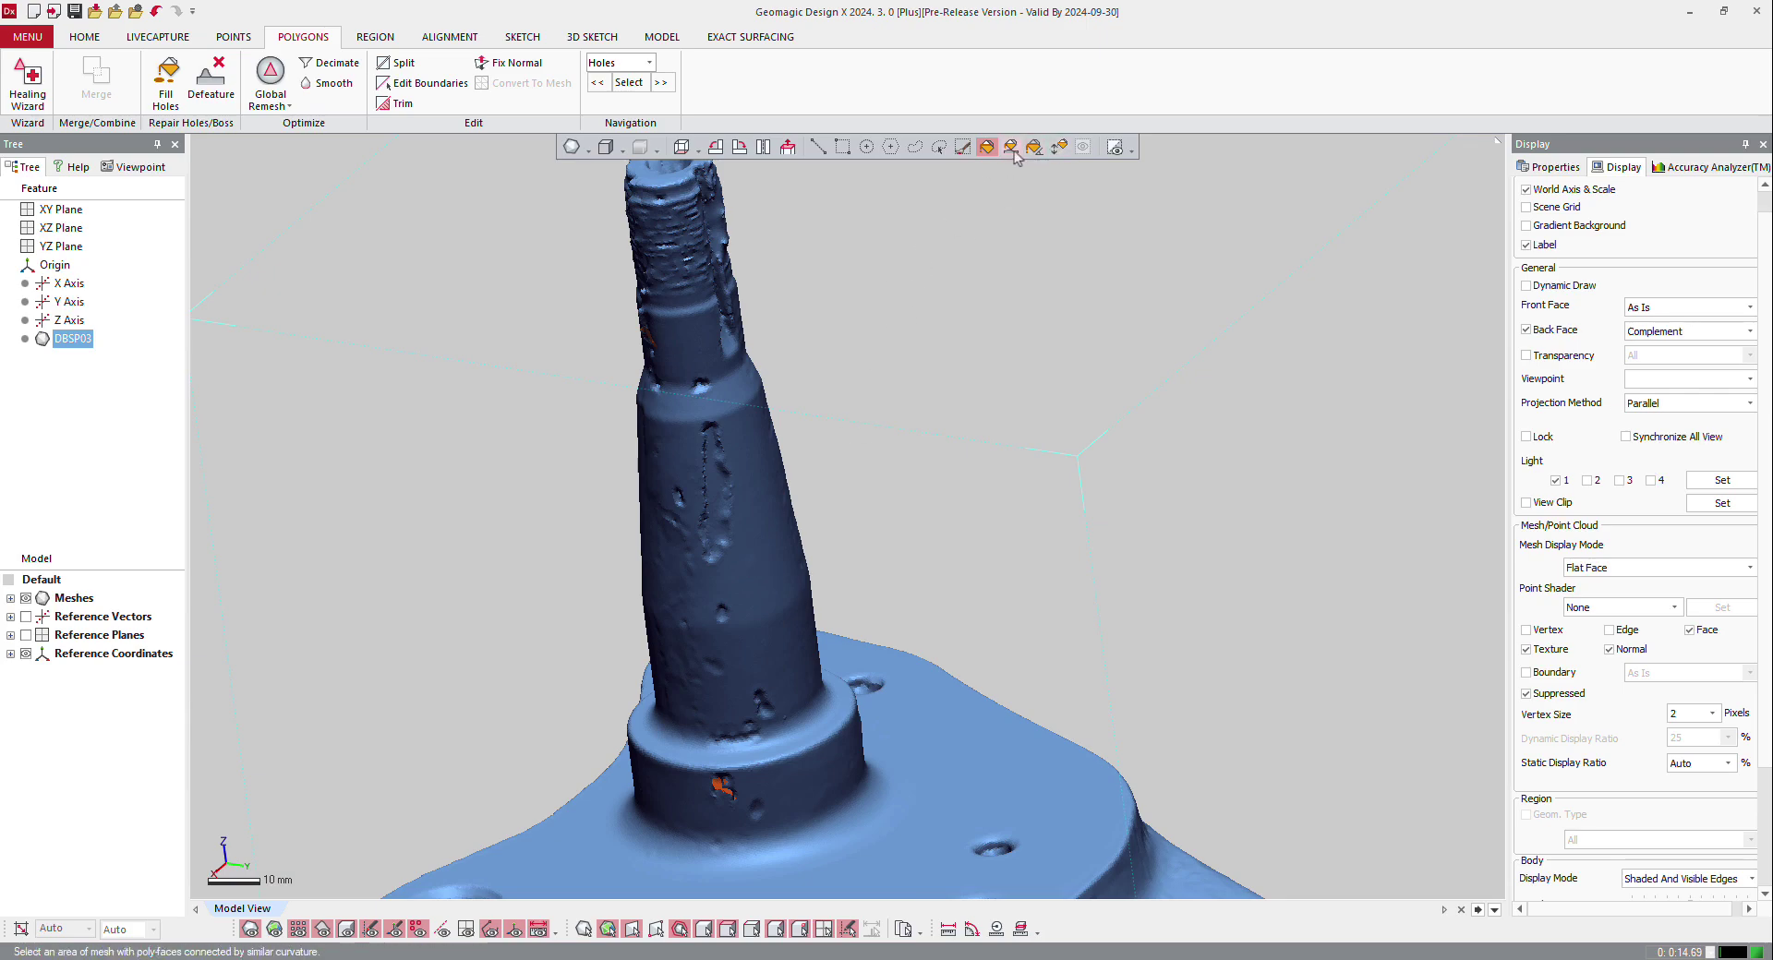
click(939, 147)
scroll(794, 499, up, 3)
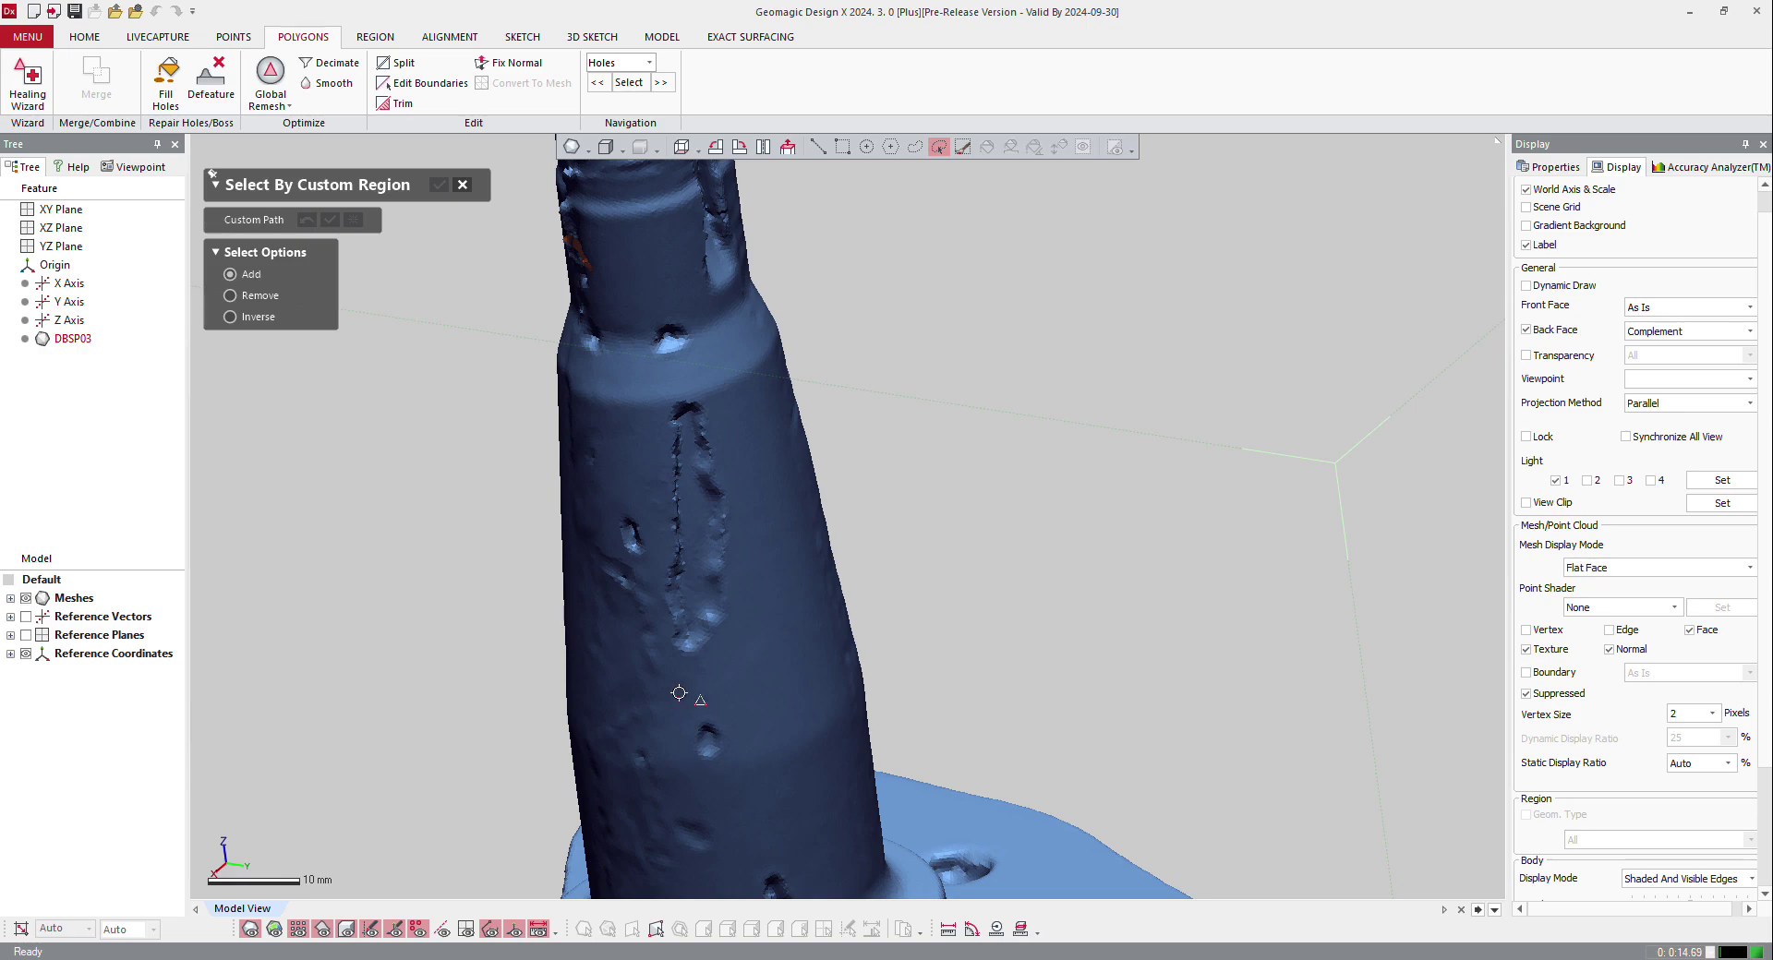
mouse_move(678, 693)
mouse_down()
mouse_move(732, 663)
mouse_move(741, 397)
mouse_move(698, 388)
mouse_move(644, 521)
mouse_up()
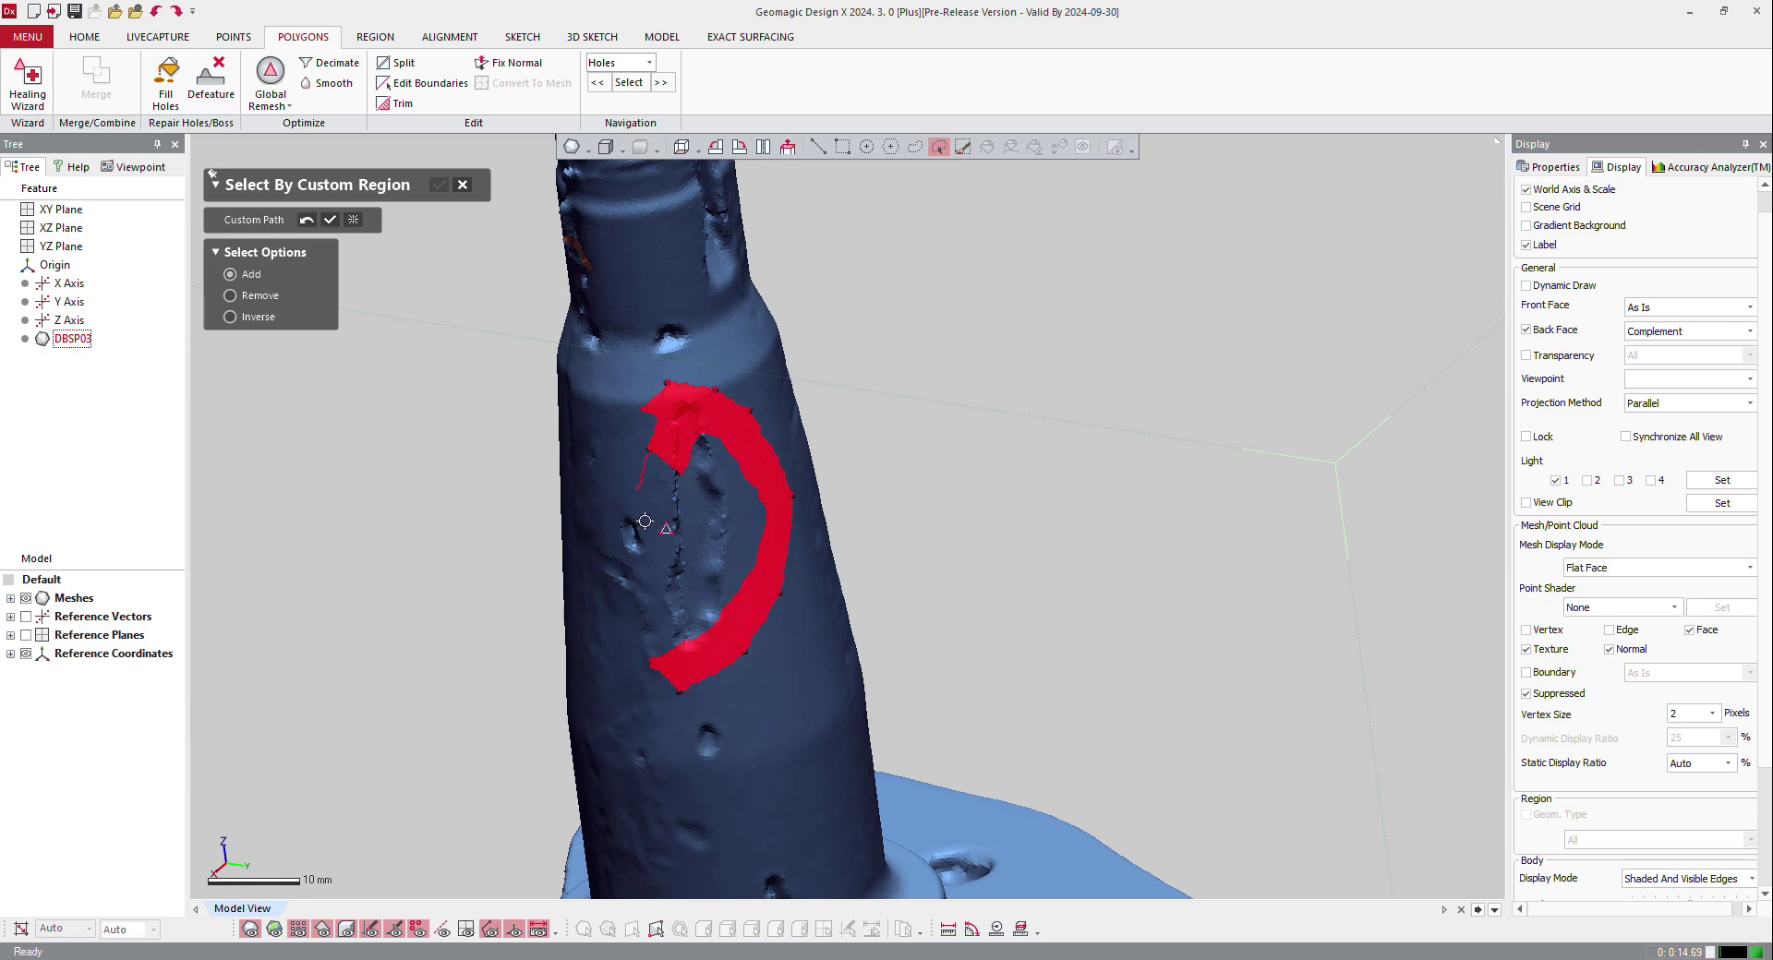
drag(657, 594, 658, 595)
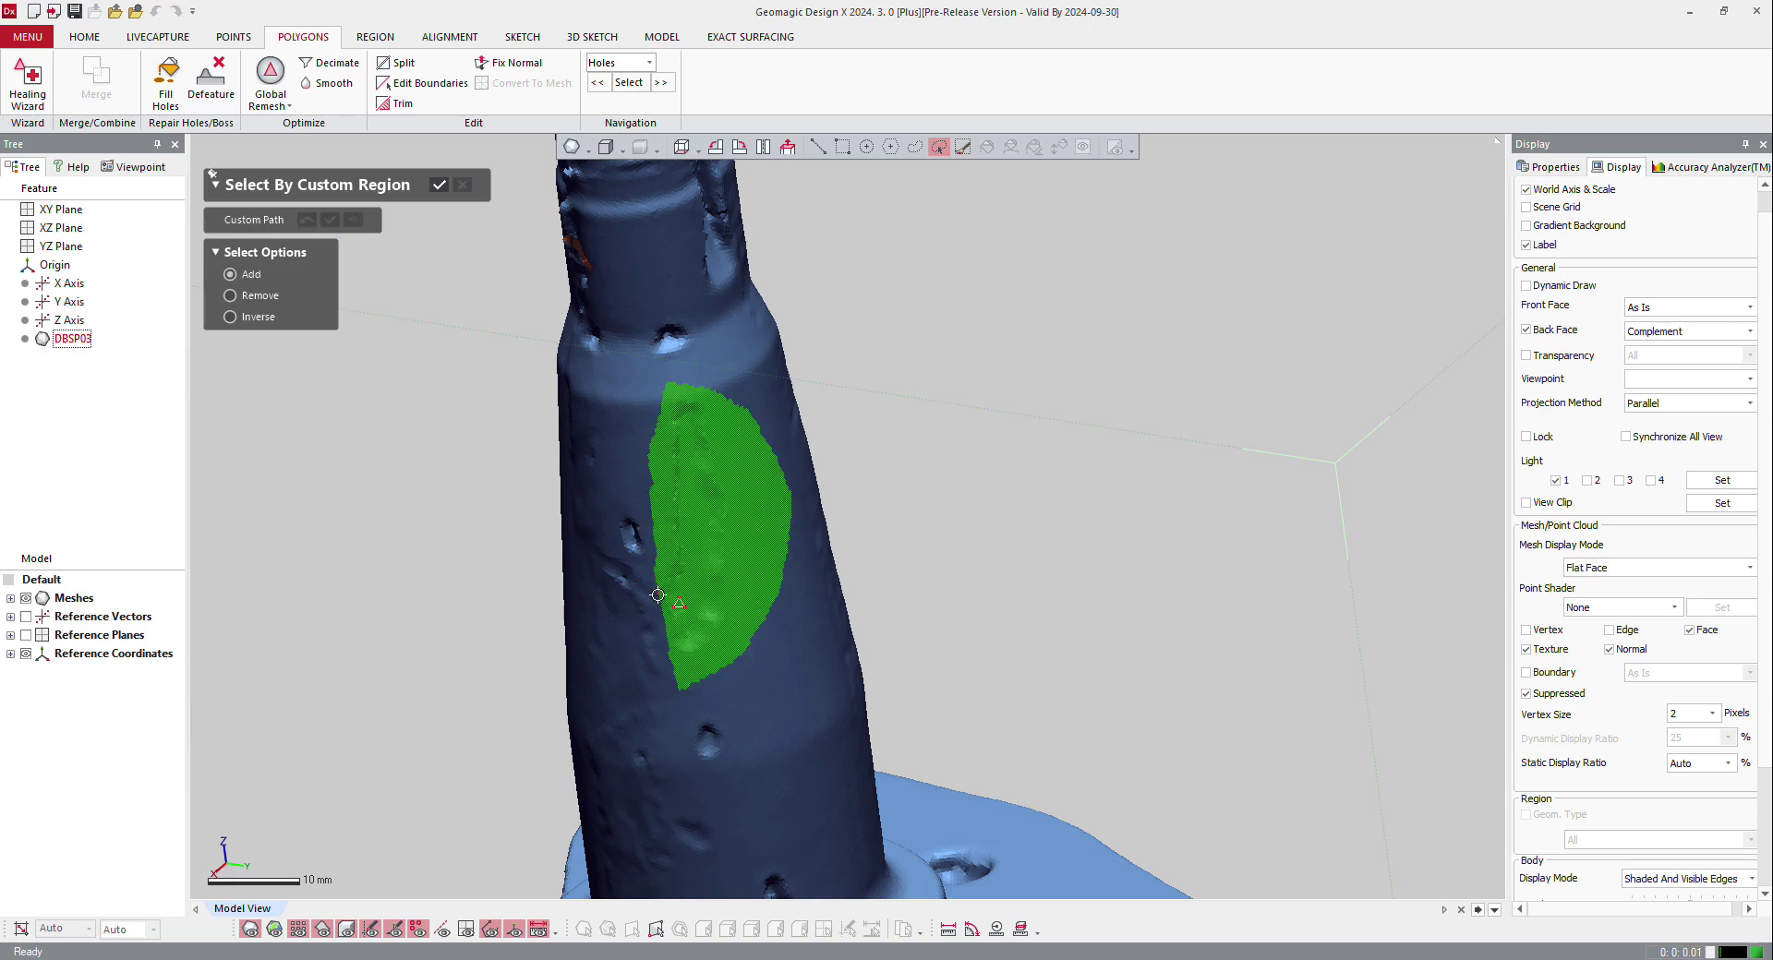
click(437, 190)
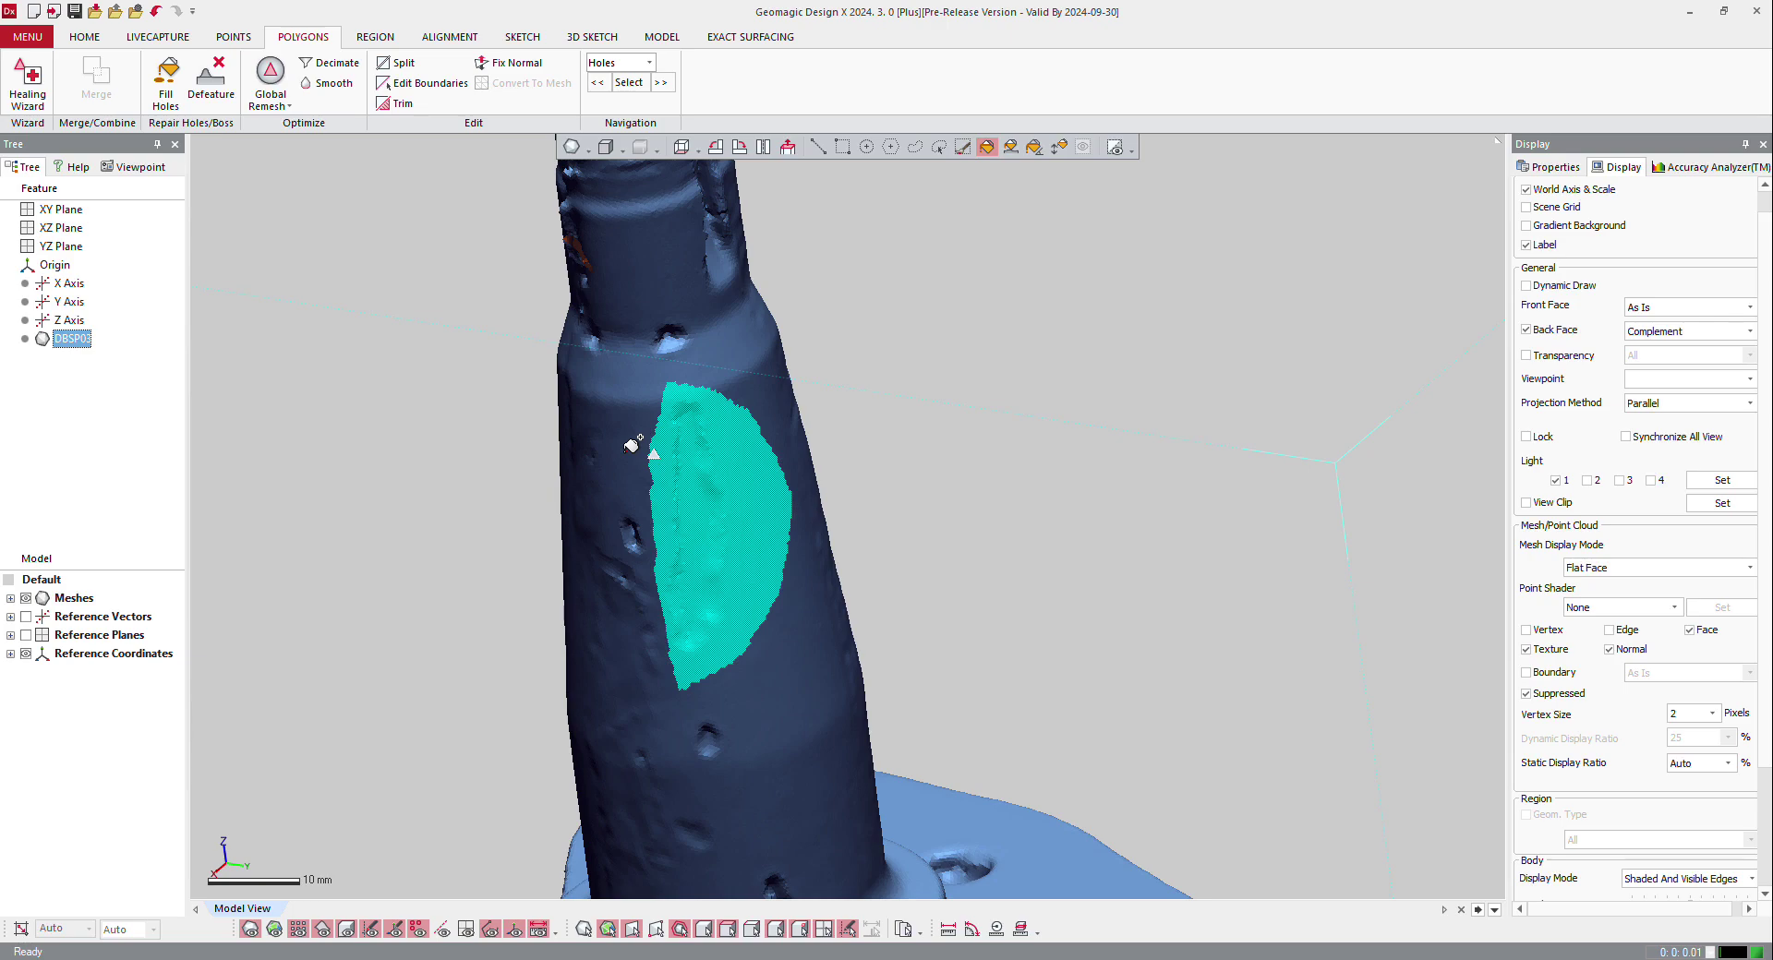
key(Delete)
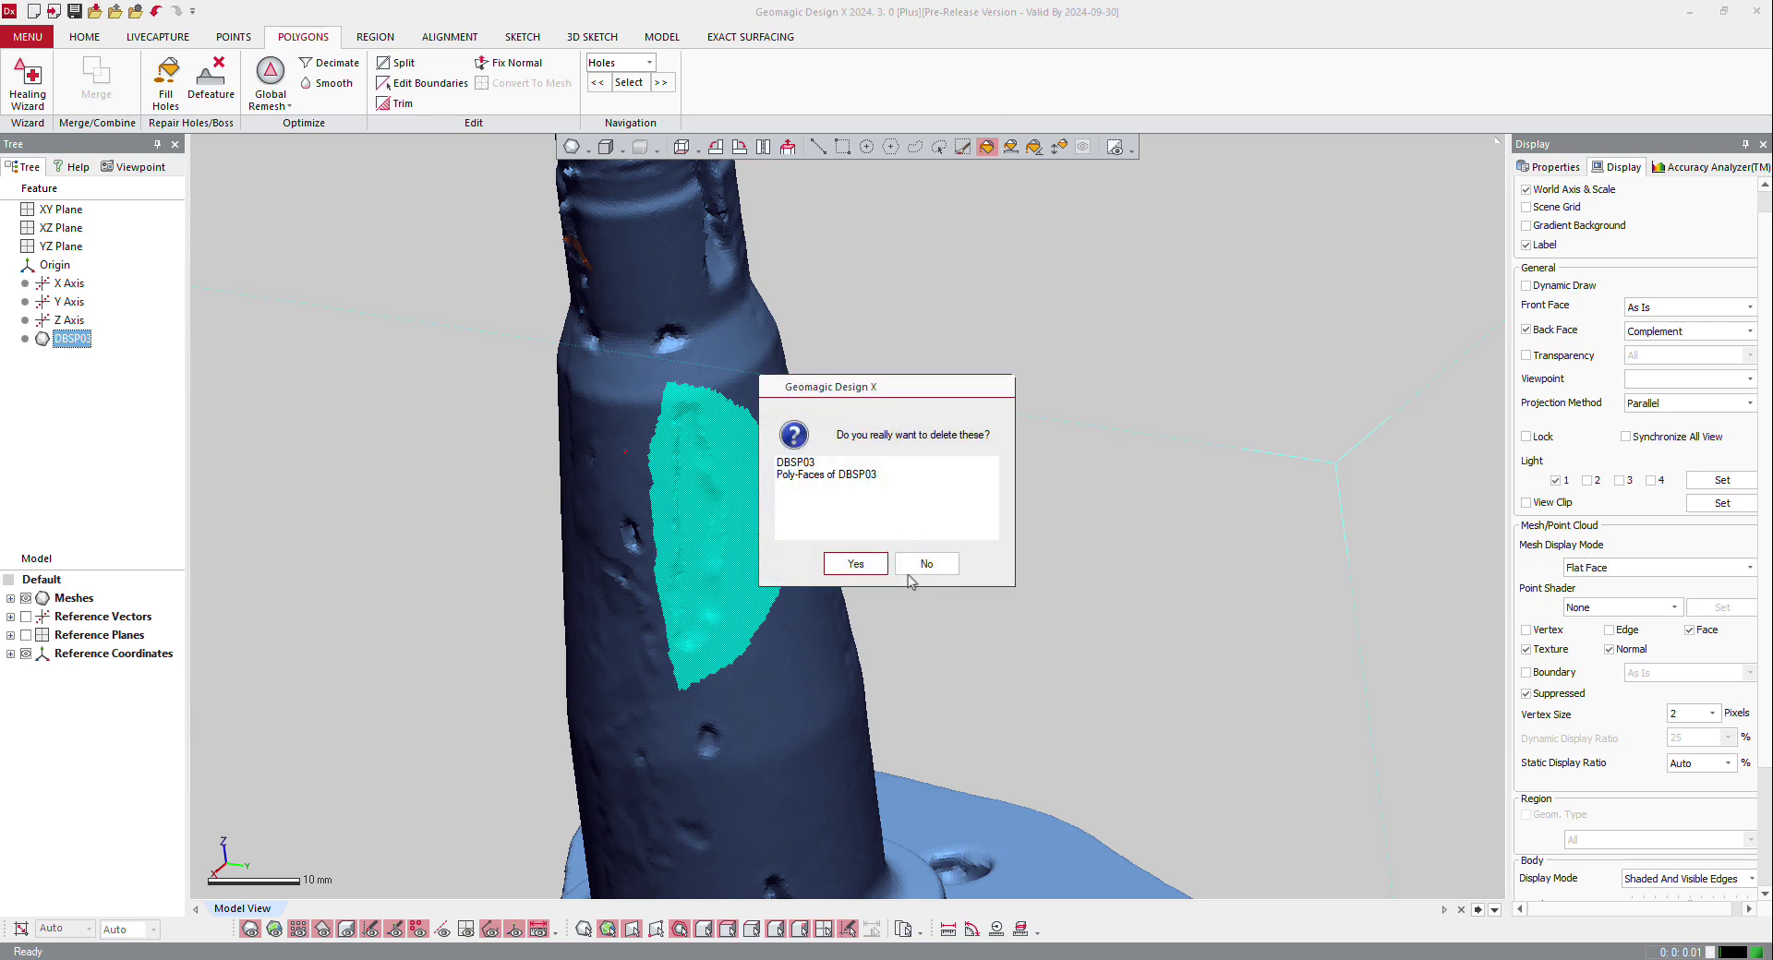
click(925, 568)
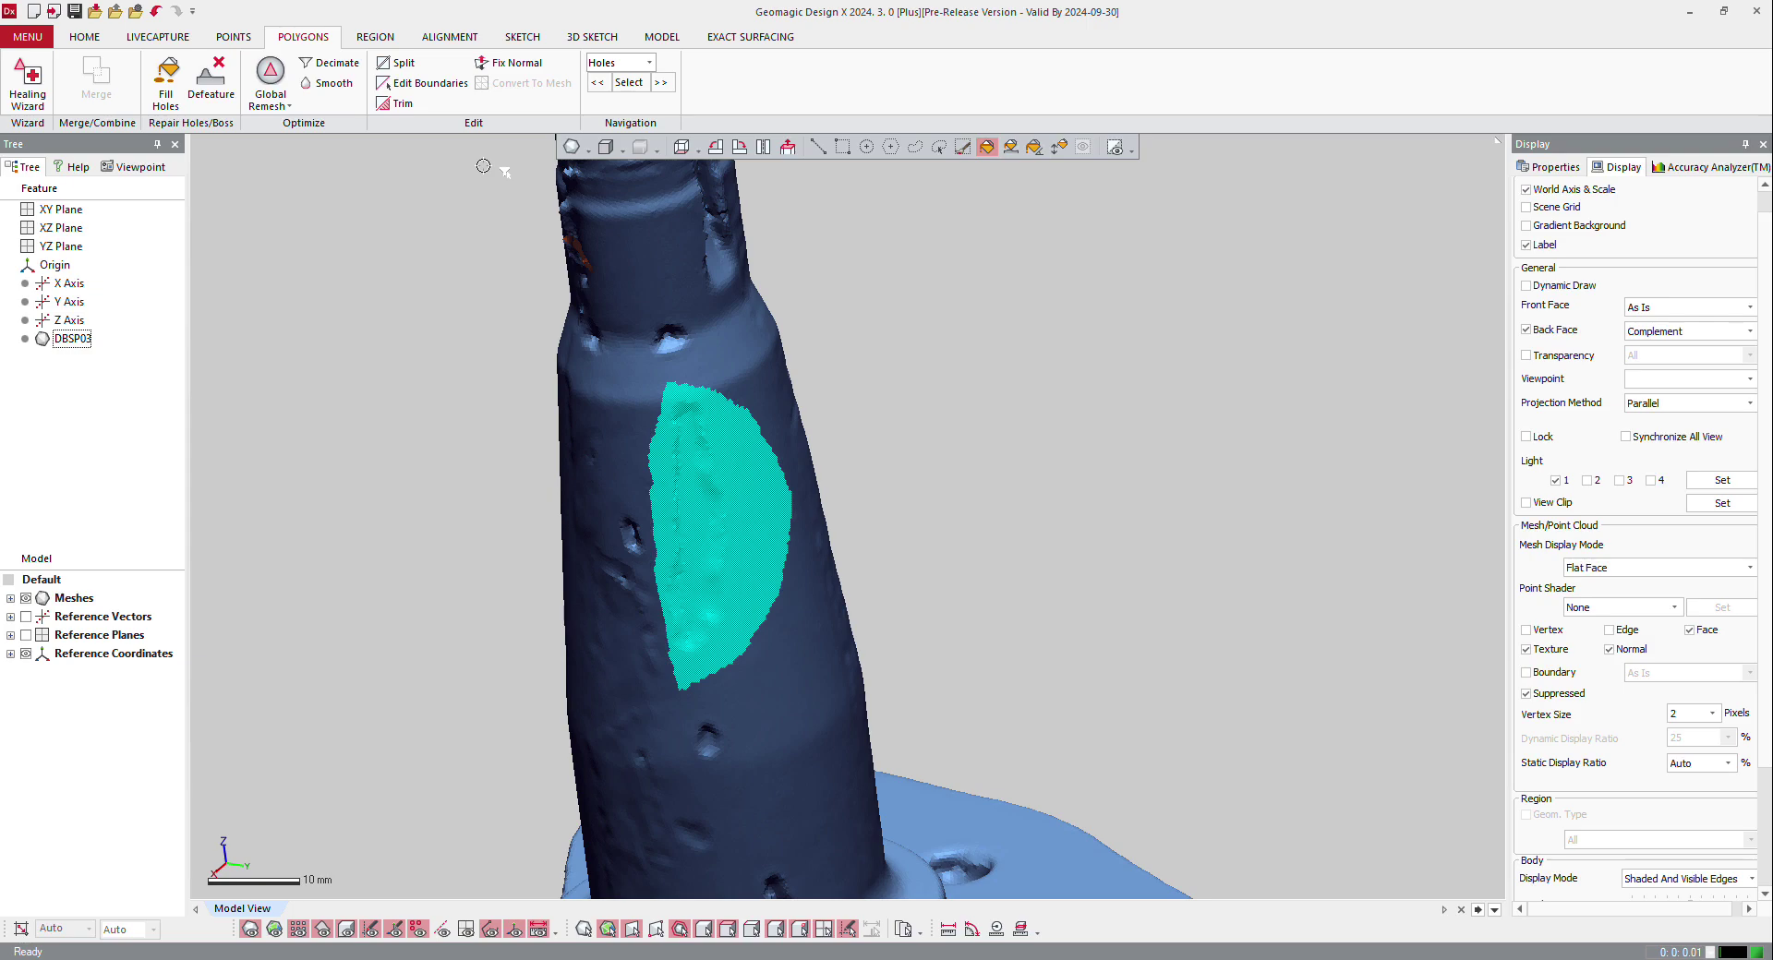
Step: Delete the selected poly-faces on the spindle's taper and fill the resulting hole along its boundary
click(166, 83)
click(890, 523)
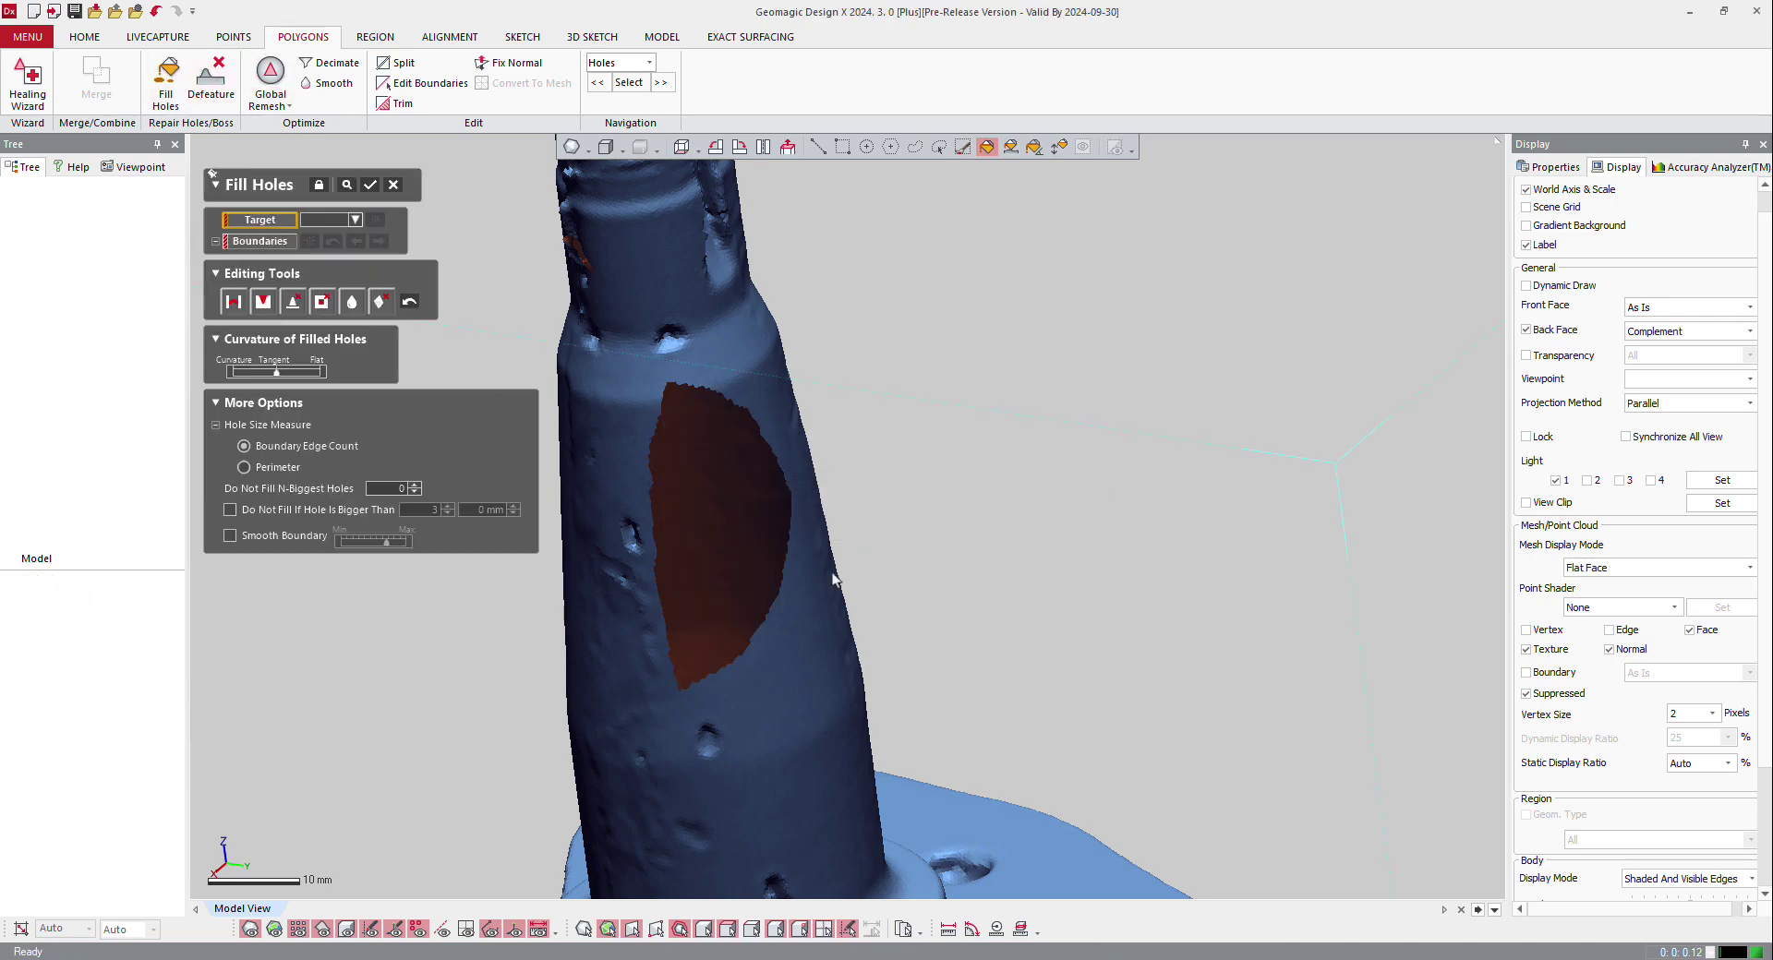
click(789, 565)
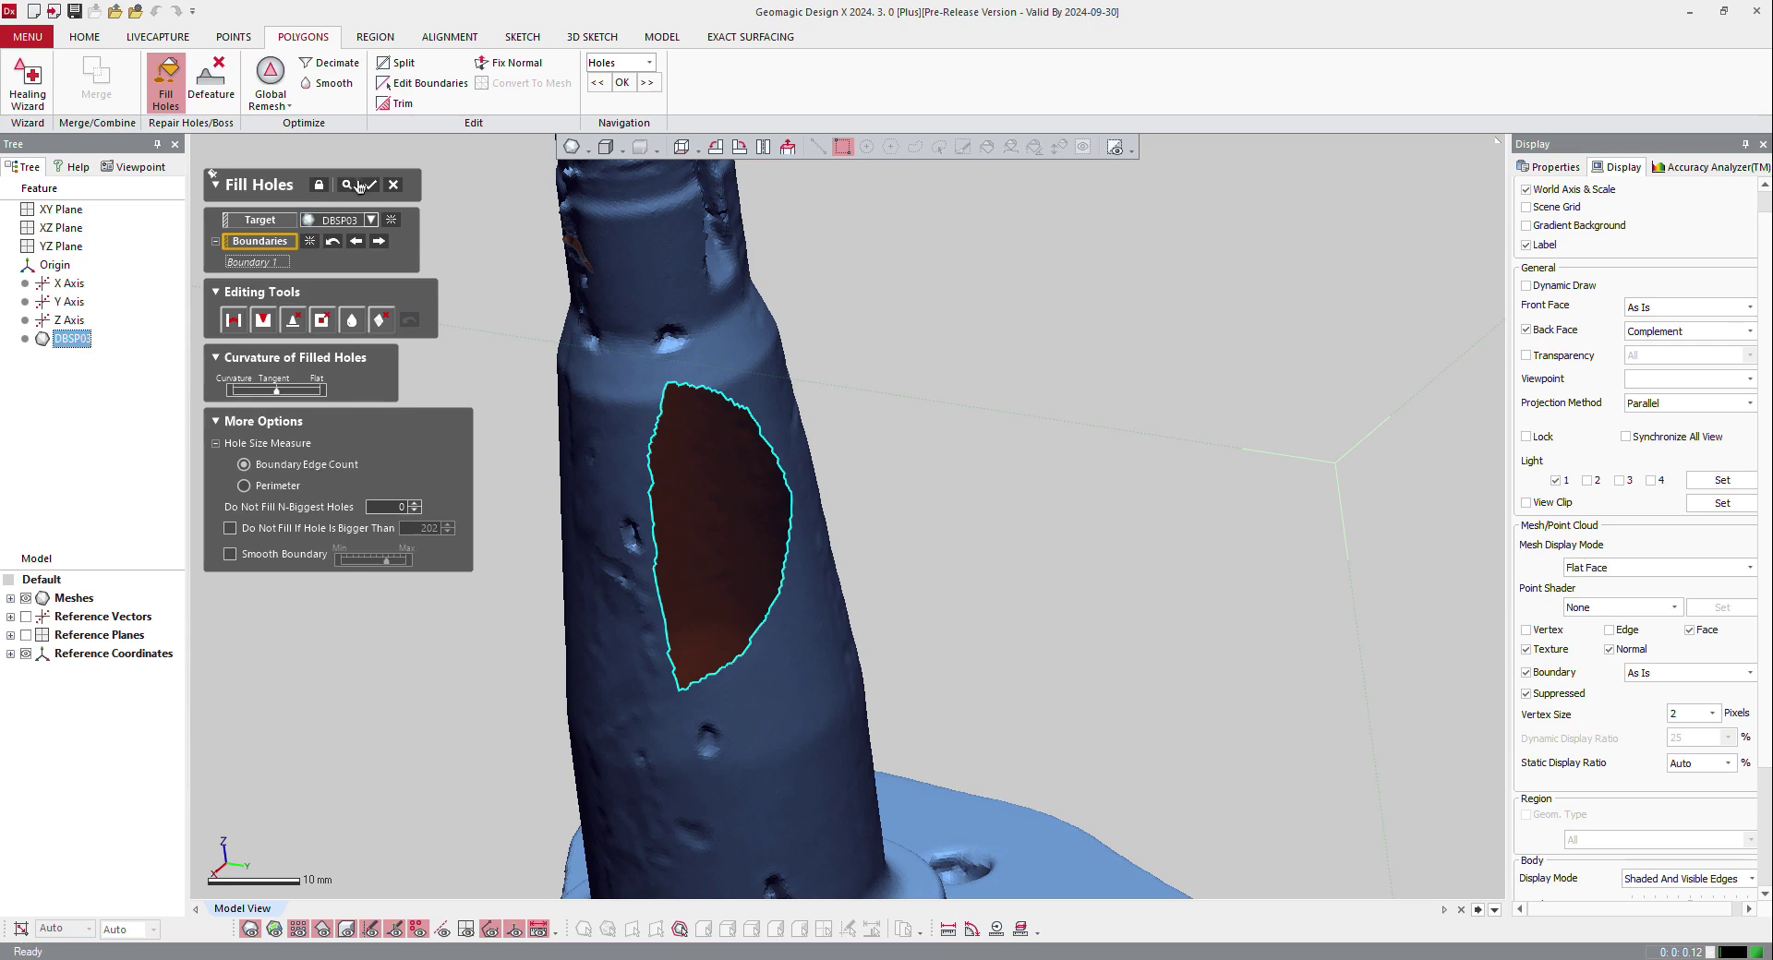
click(361, 184)
Step: Paint-select the two small dents on the spindle's tapered section and remove them with Defeature
scroll(828, 569, down, 5)
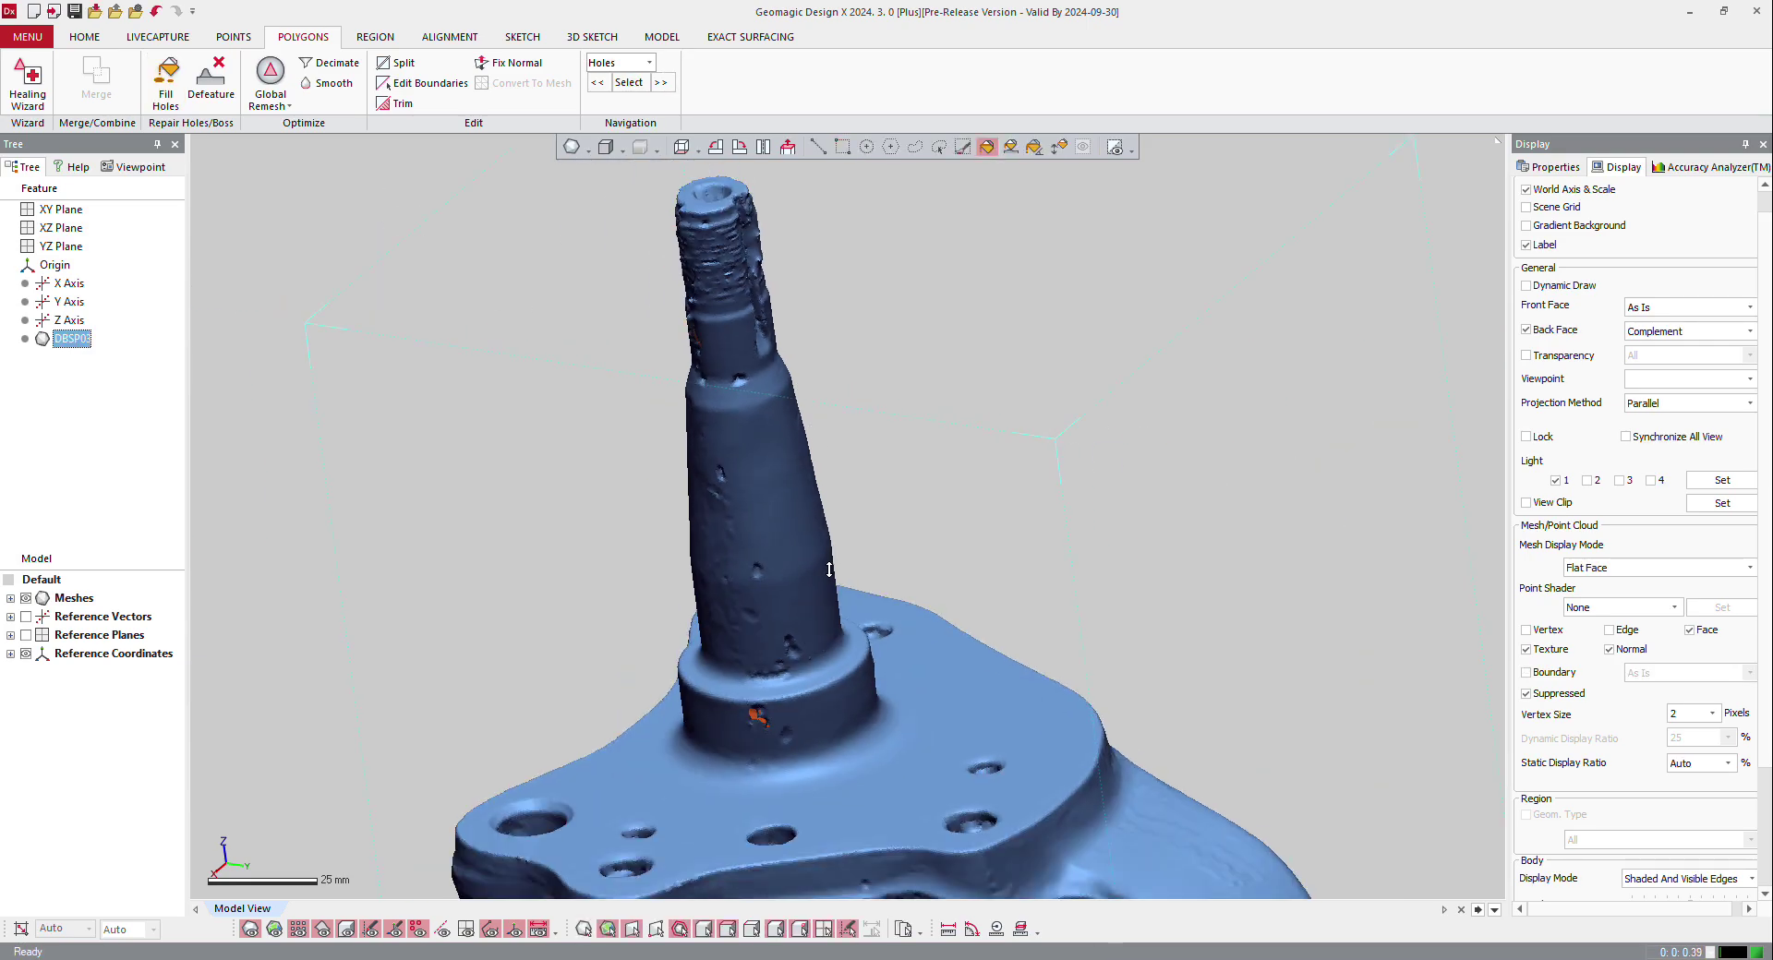
right_drag(828, 569, 970, 490)
scroll(775, 405, up, 5)
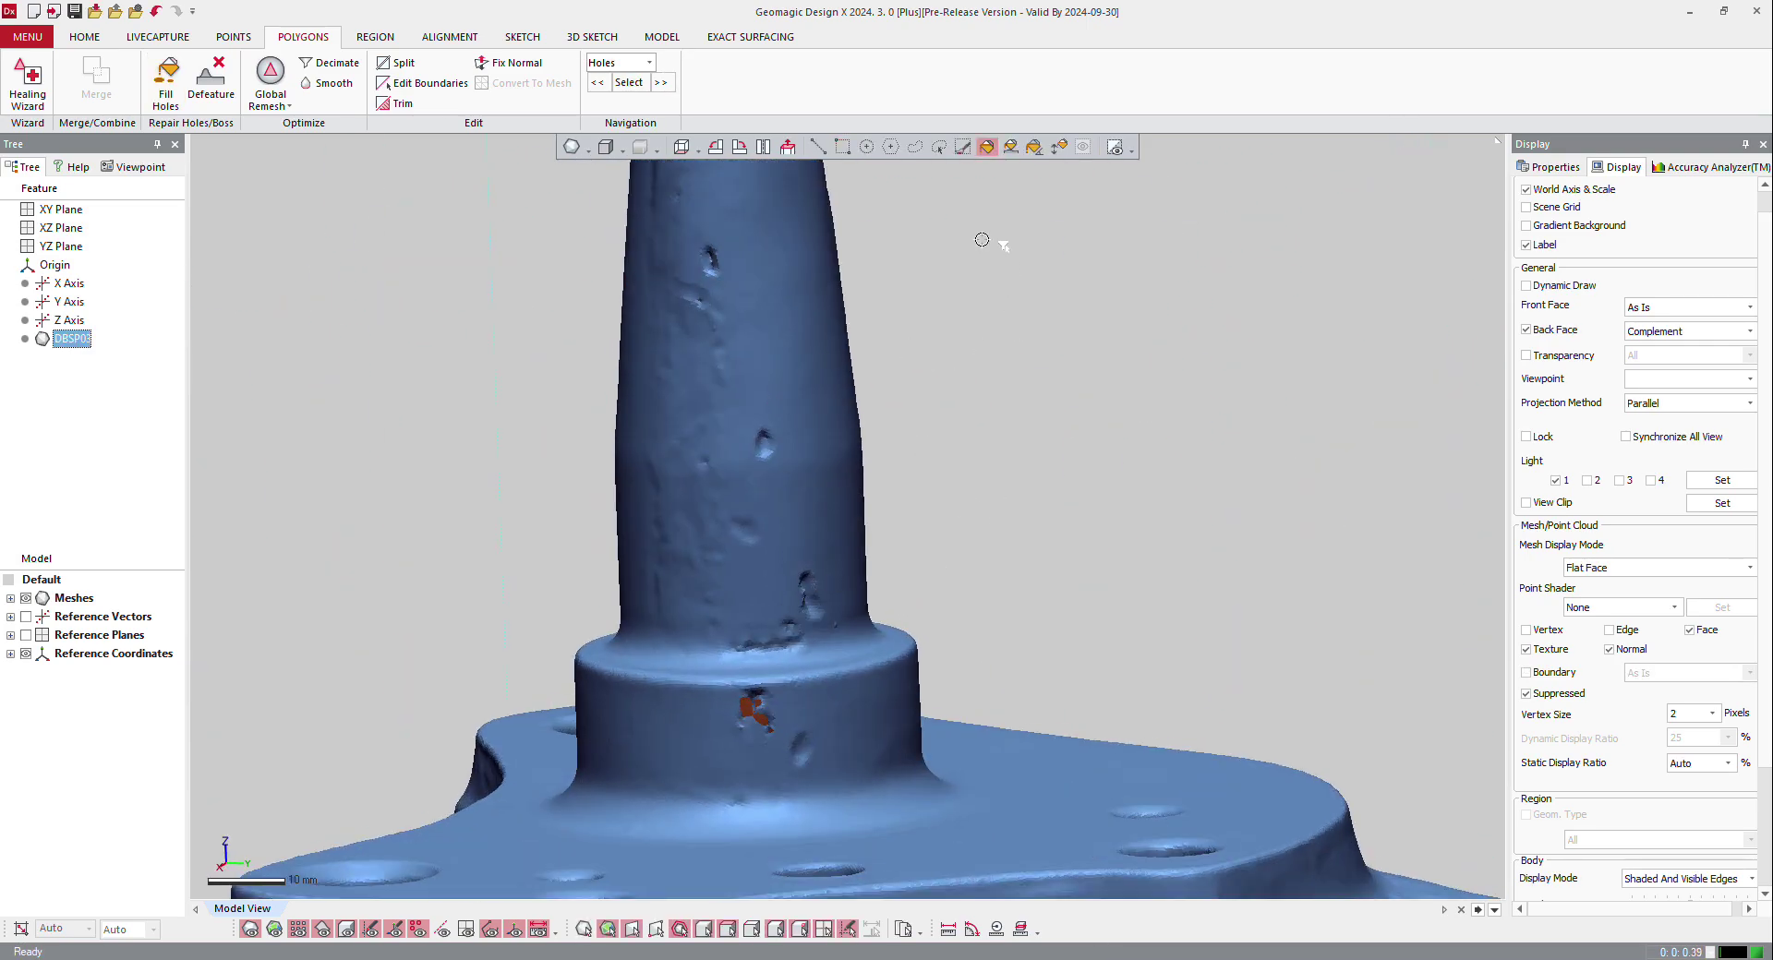
click(960, 151)
drag(780, 458, 779, 436)
mouse_move(713, 284)
mouse_down()
mouse_move(707, 256)
mouse_move(697, 288)
mouse_up()
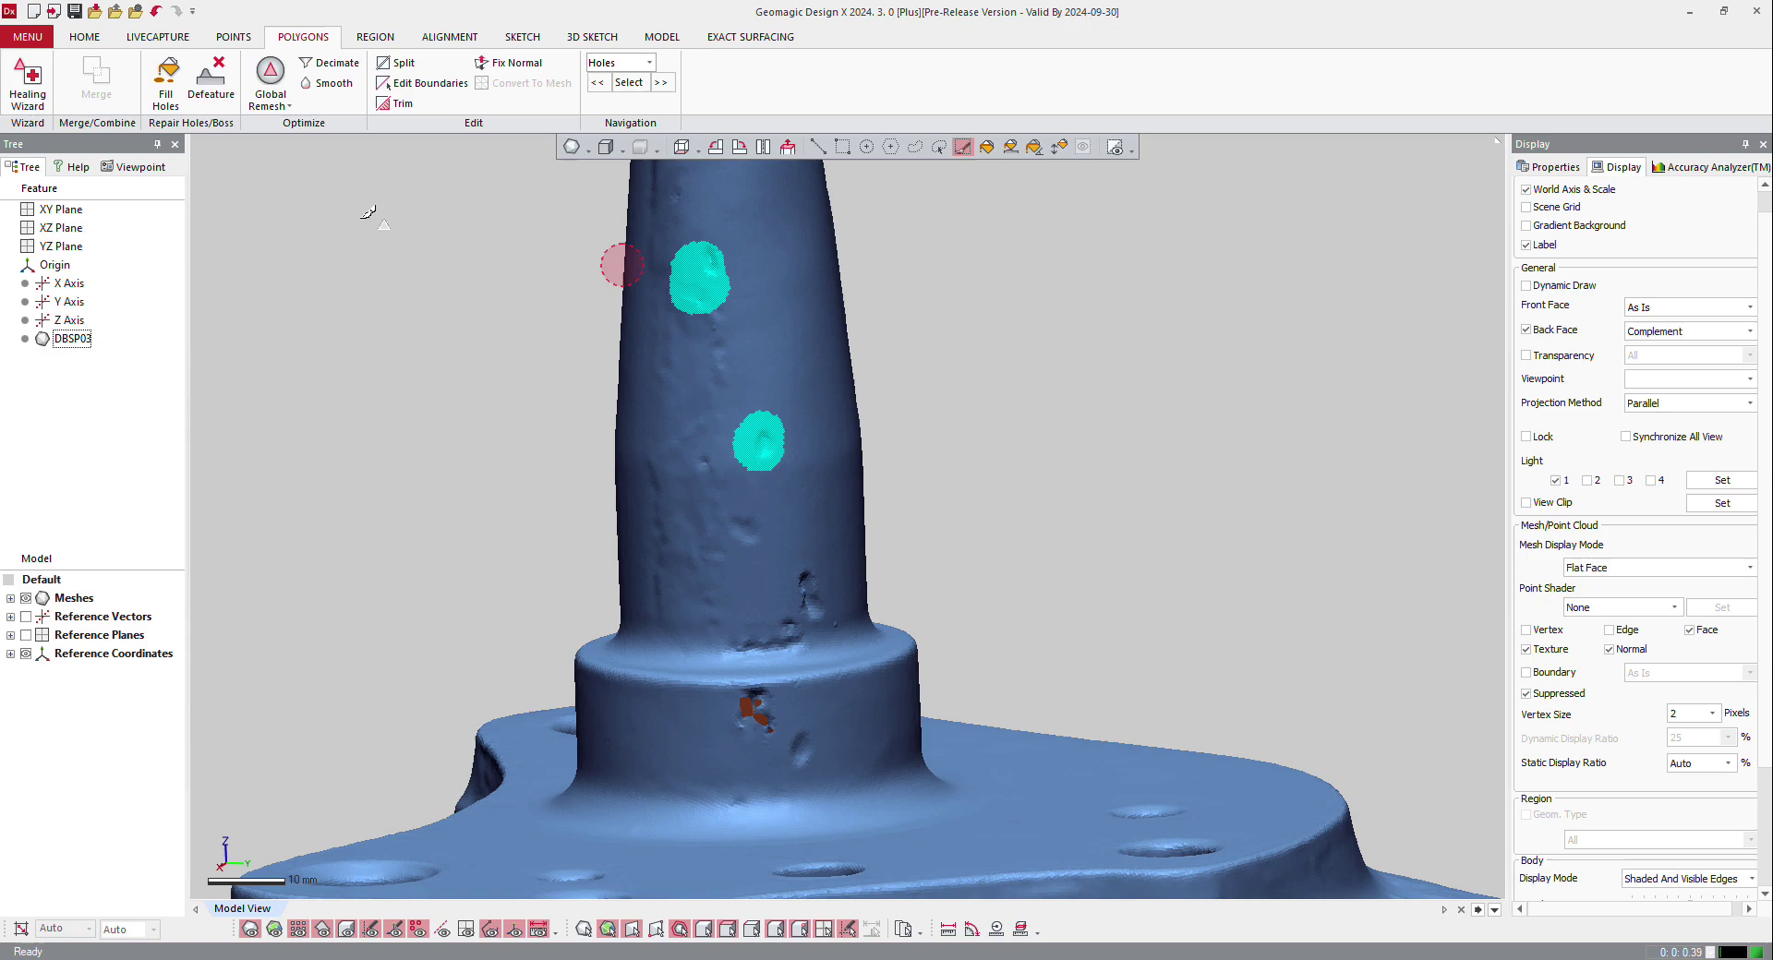
click(198, 65)
click(374, 185)
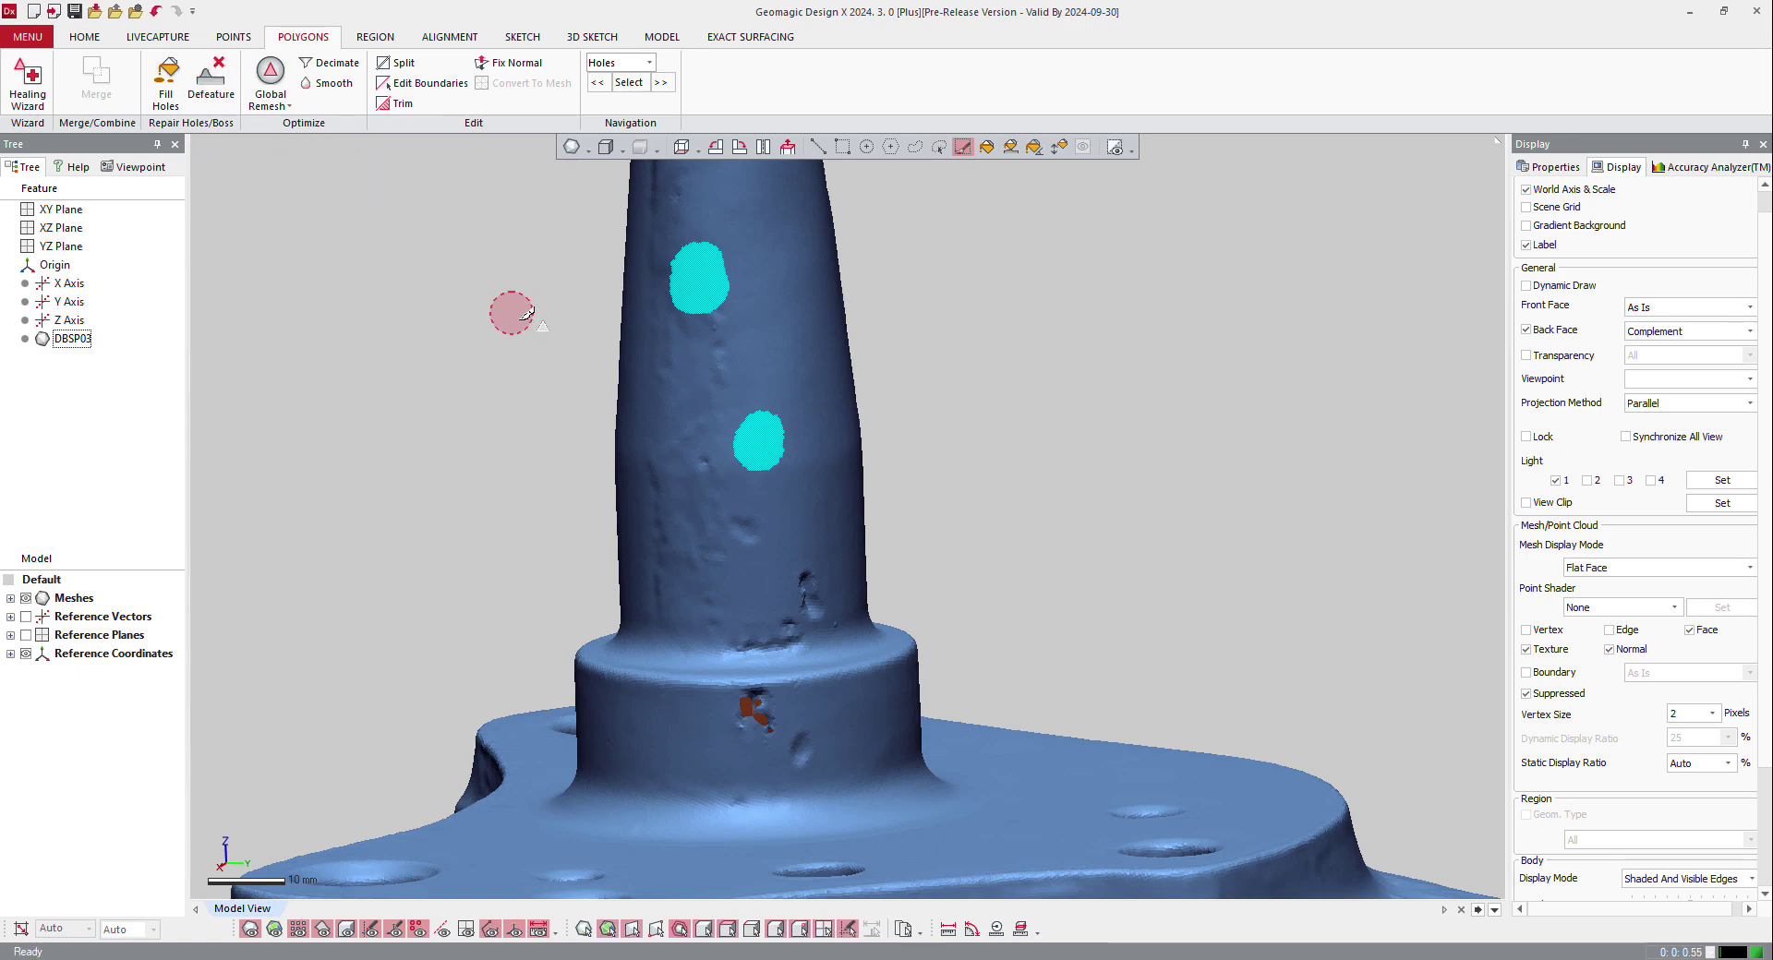
Step: Smooth the entire DBSP03 mesh with Feature Preservation enabled
right_drag(447, 487, 661, 542)
scroll(750, 480, down, 5)
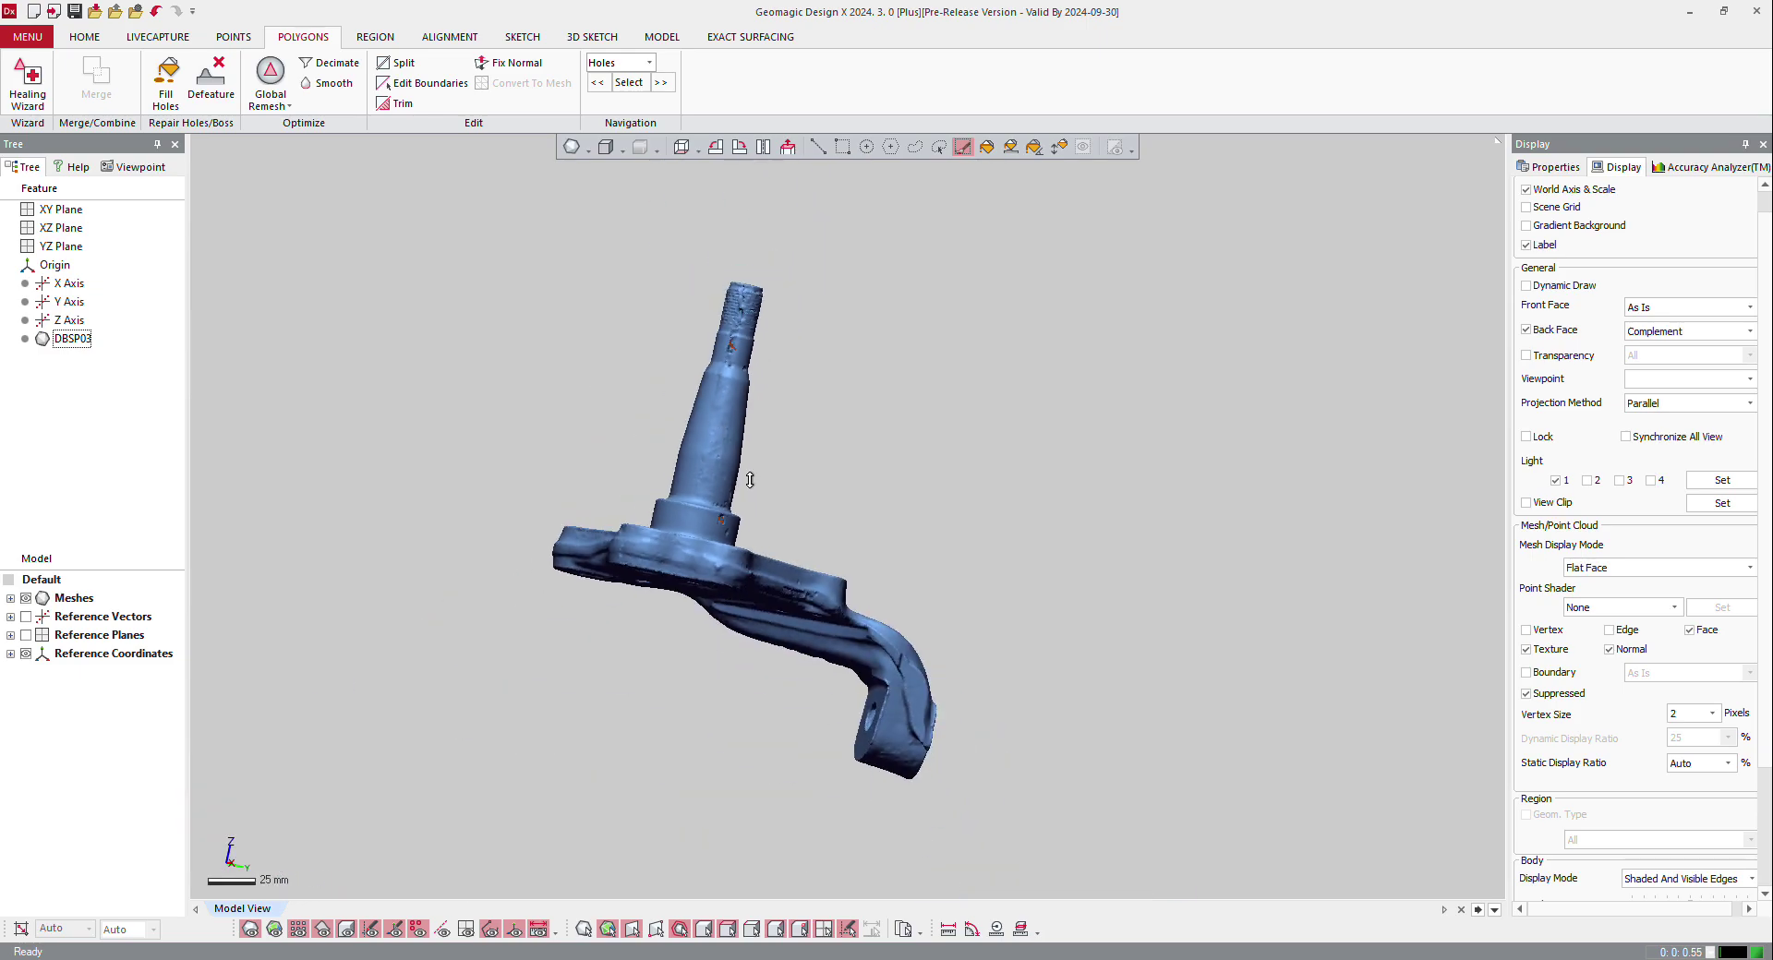
mouse_move(750, 480)
right_down()
mouse_move(811, 779)
mouse_move(272, 190)
right_up()
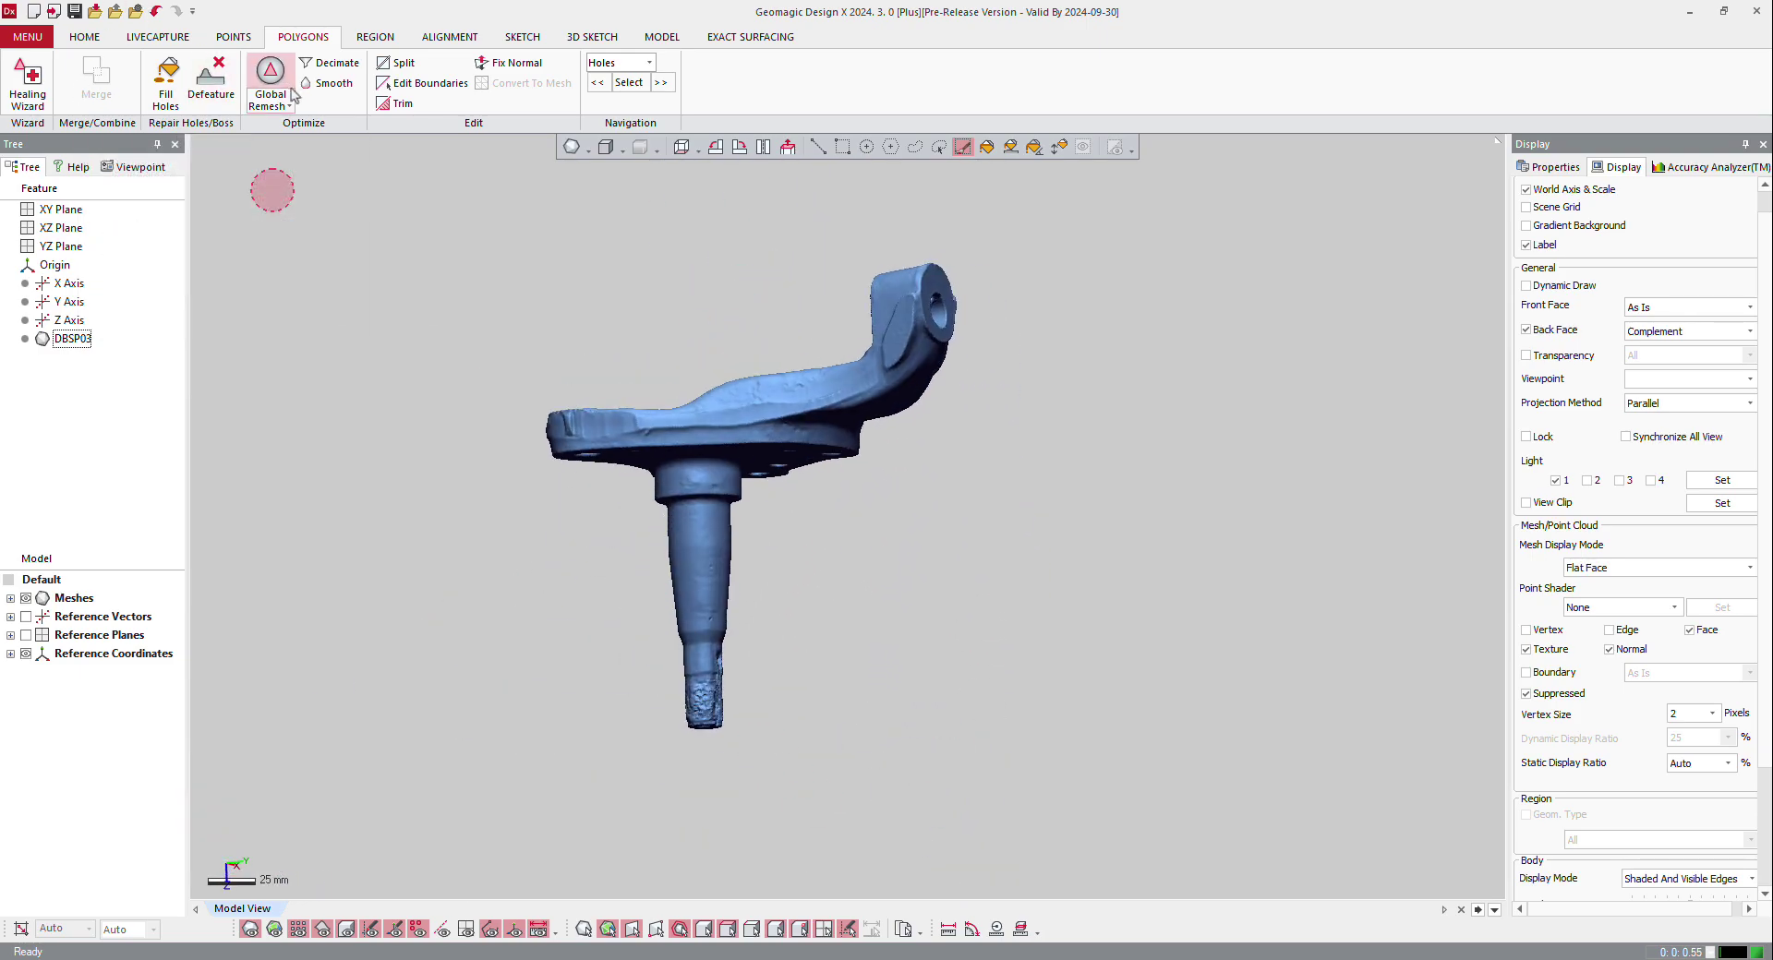
click(327, 83)
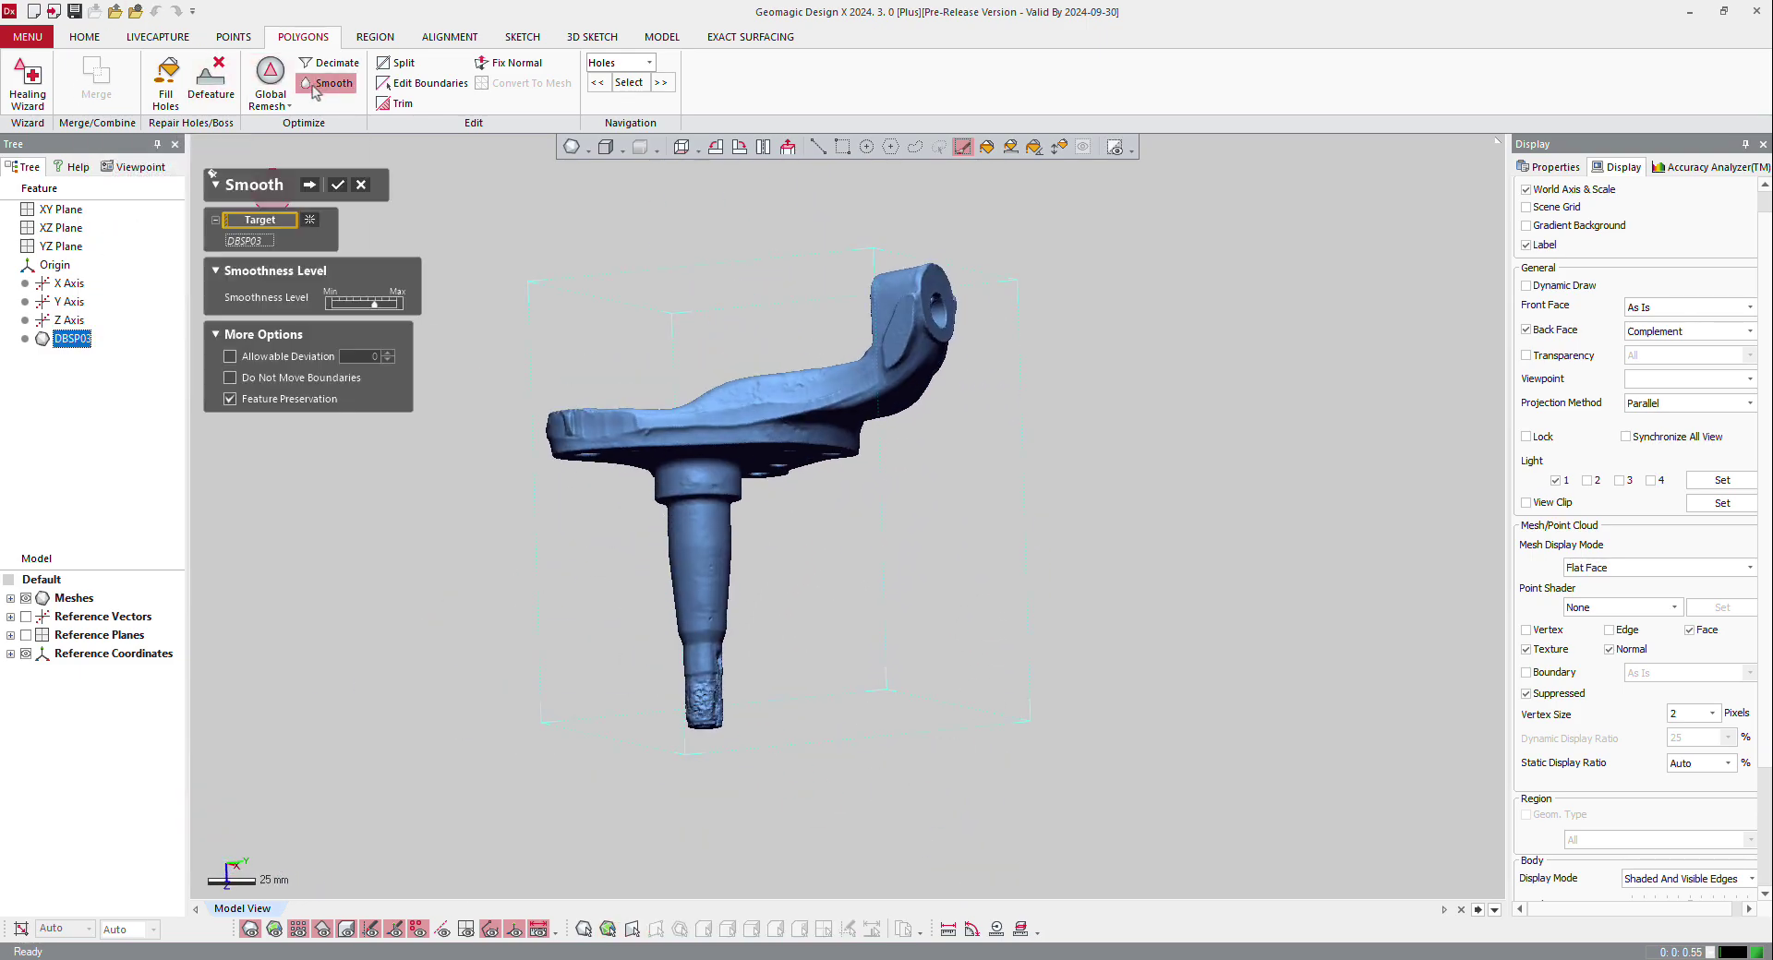
click(308, 191)
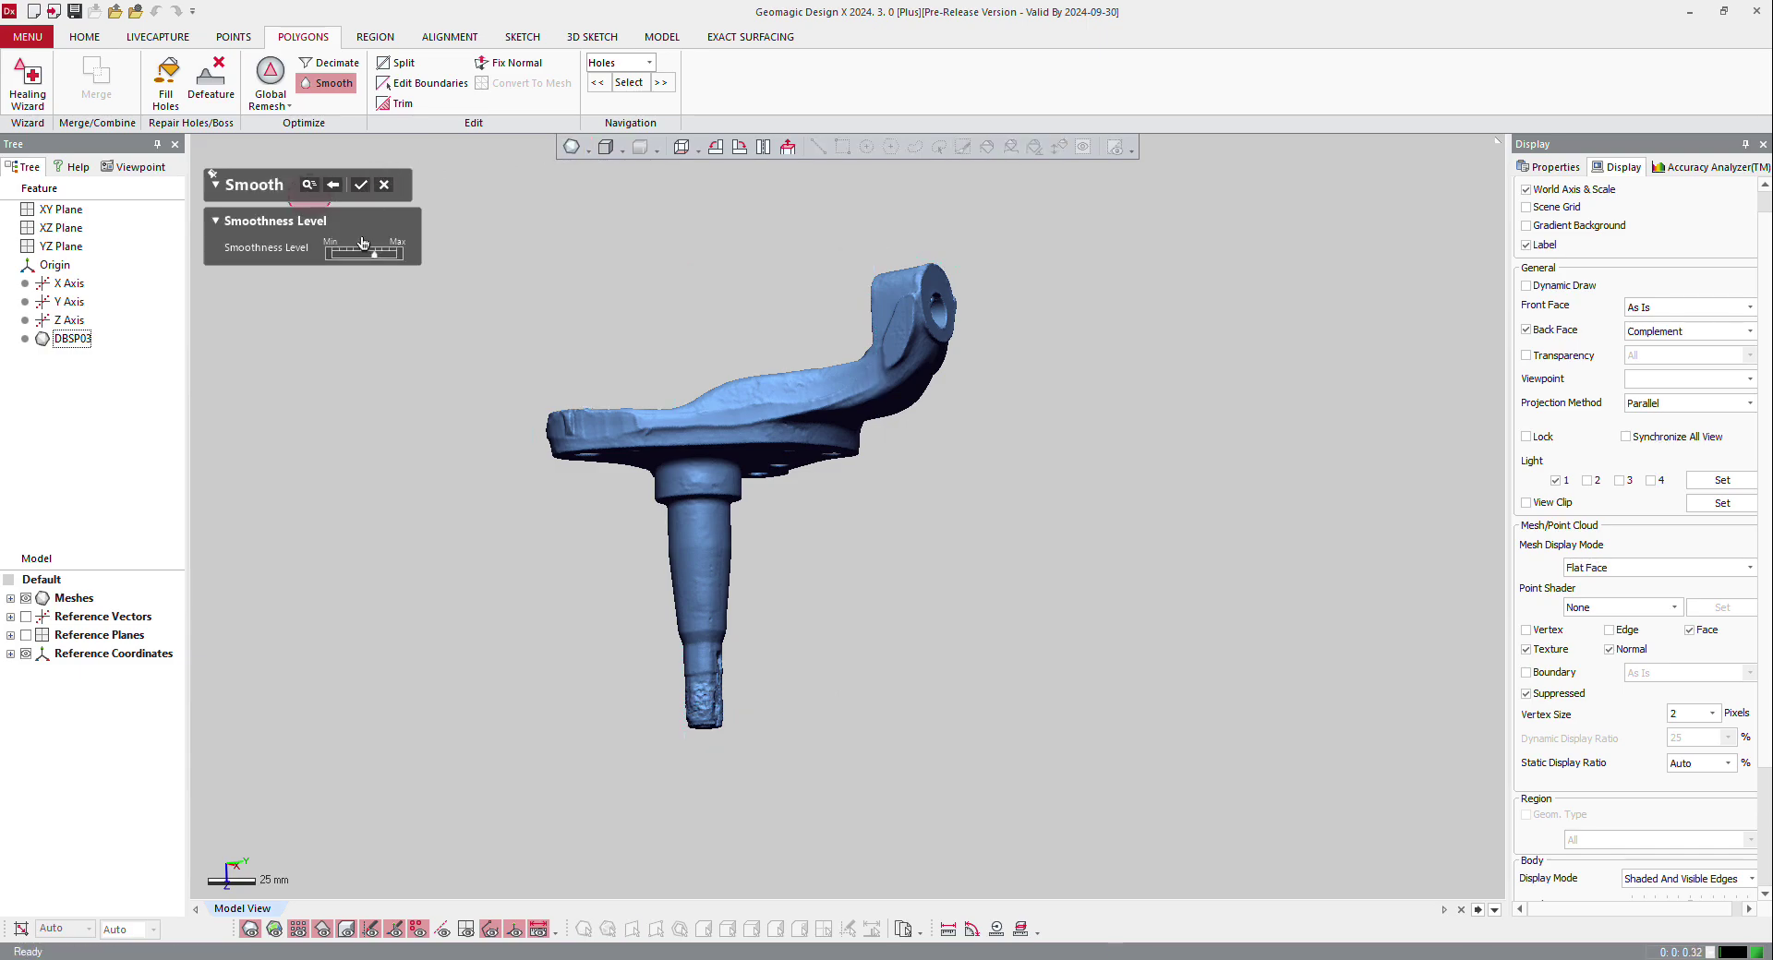
click(356, 186)
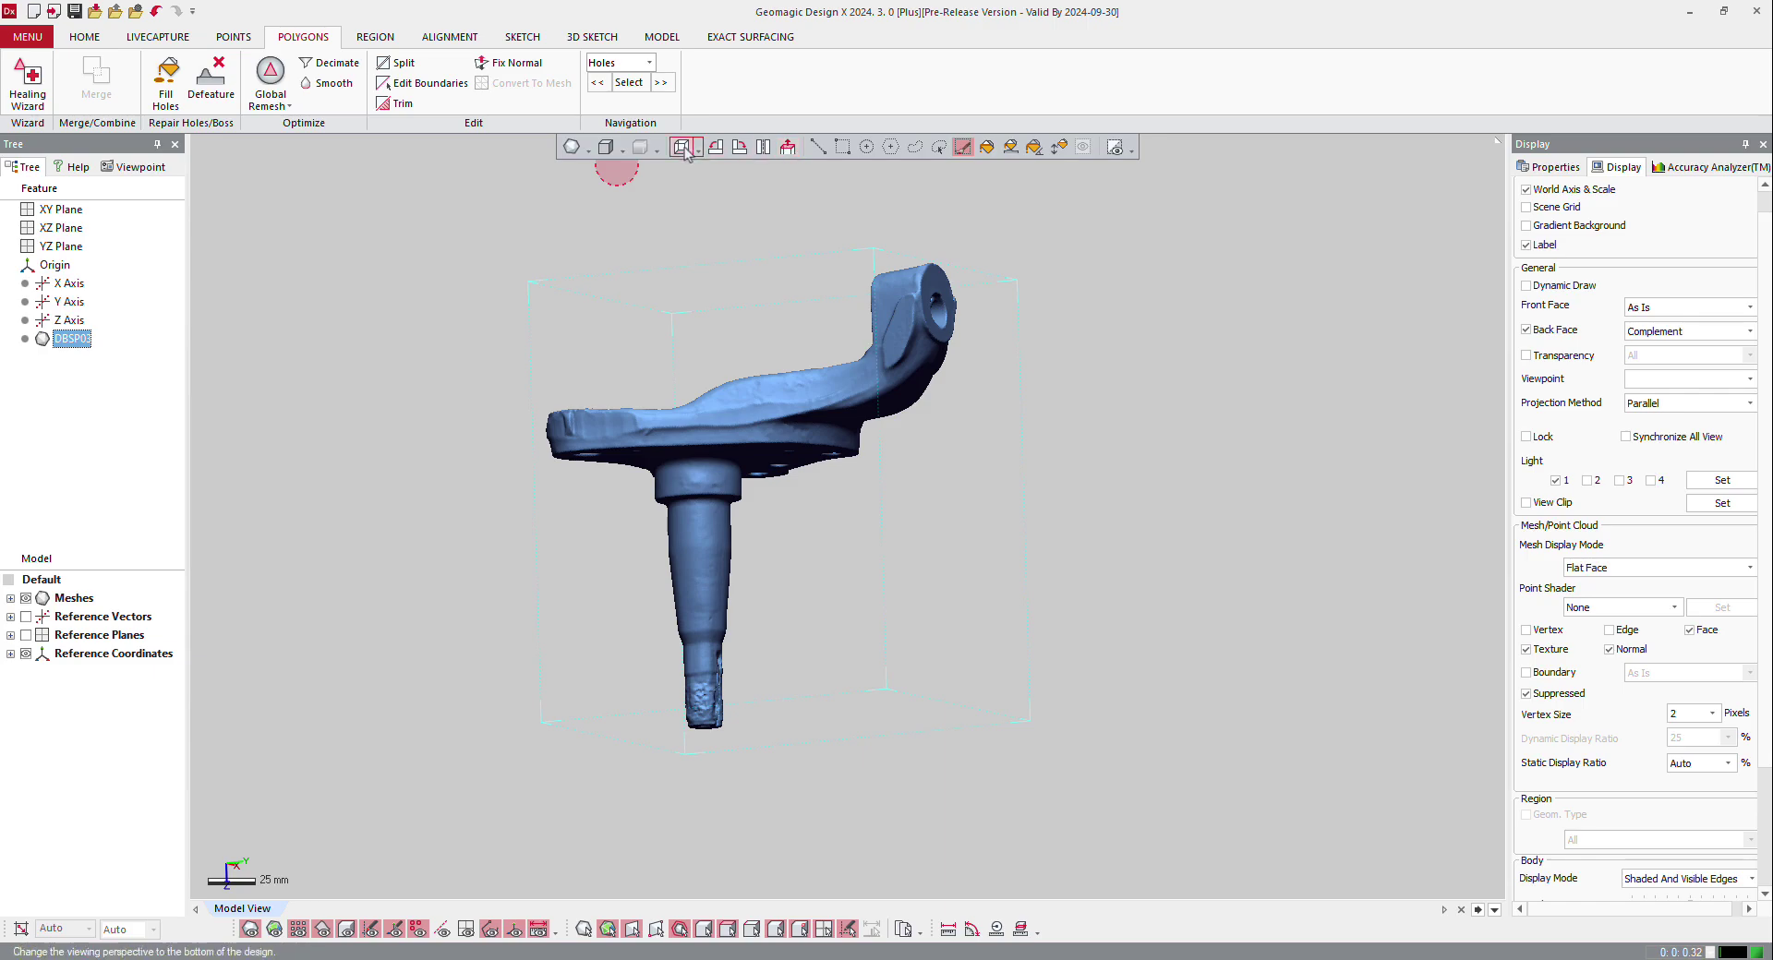
right_drag(613, 171, 856, 459)
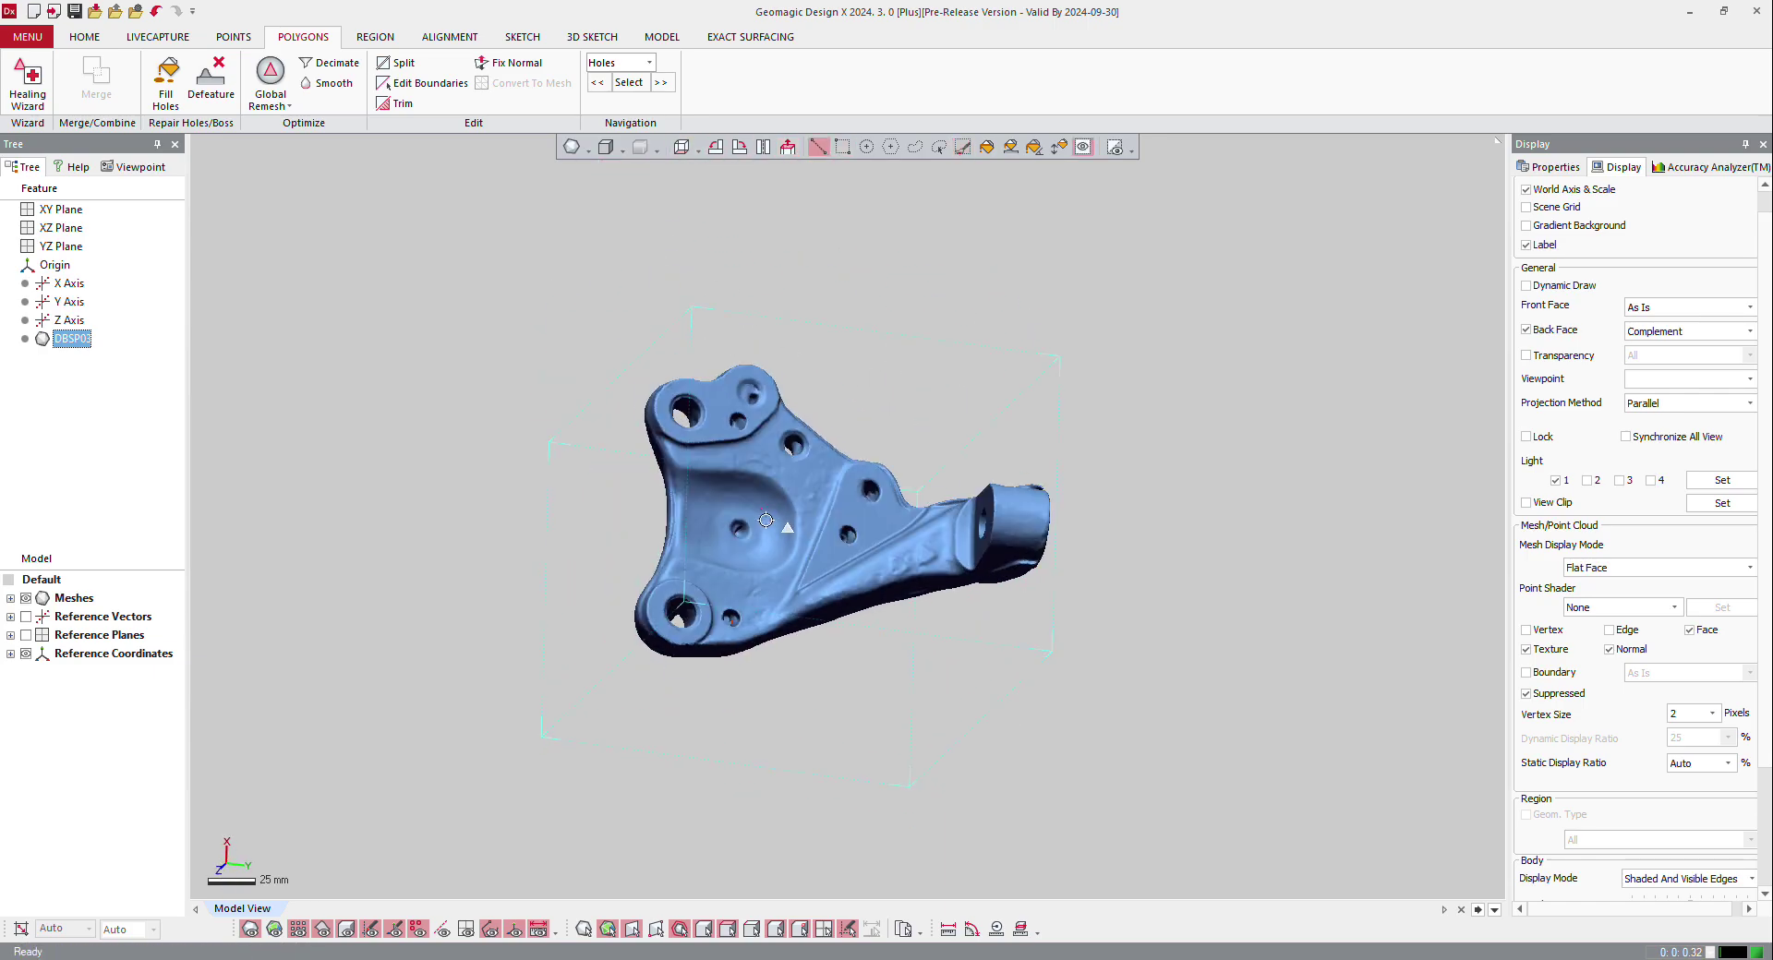
scroll(857, 459, up, 4)
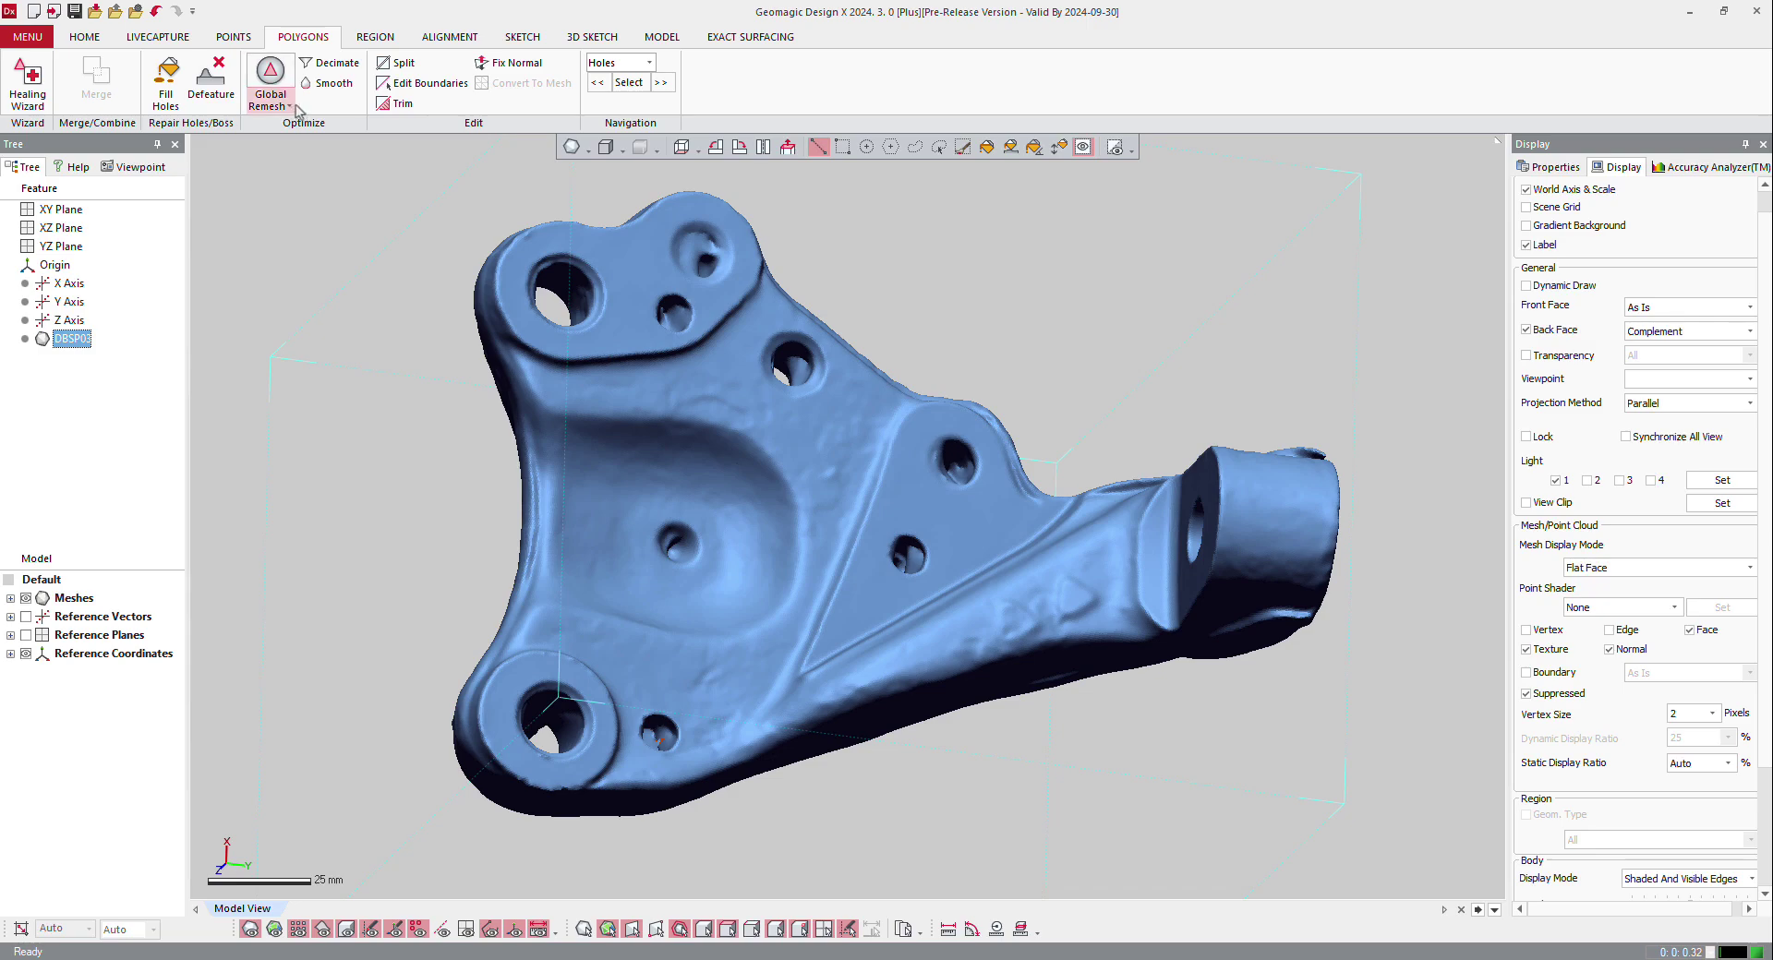
Step: Decimate the DBSP03 mesh by Poly-Face Count with a Reduction Ratio of 50%
click(322, 67)
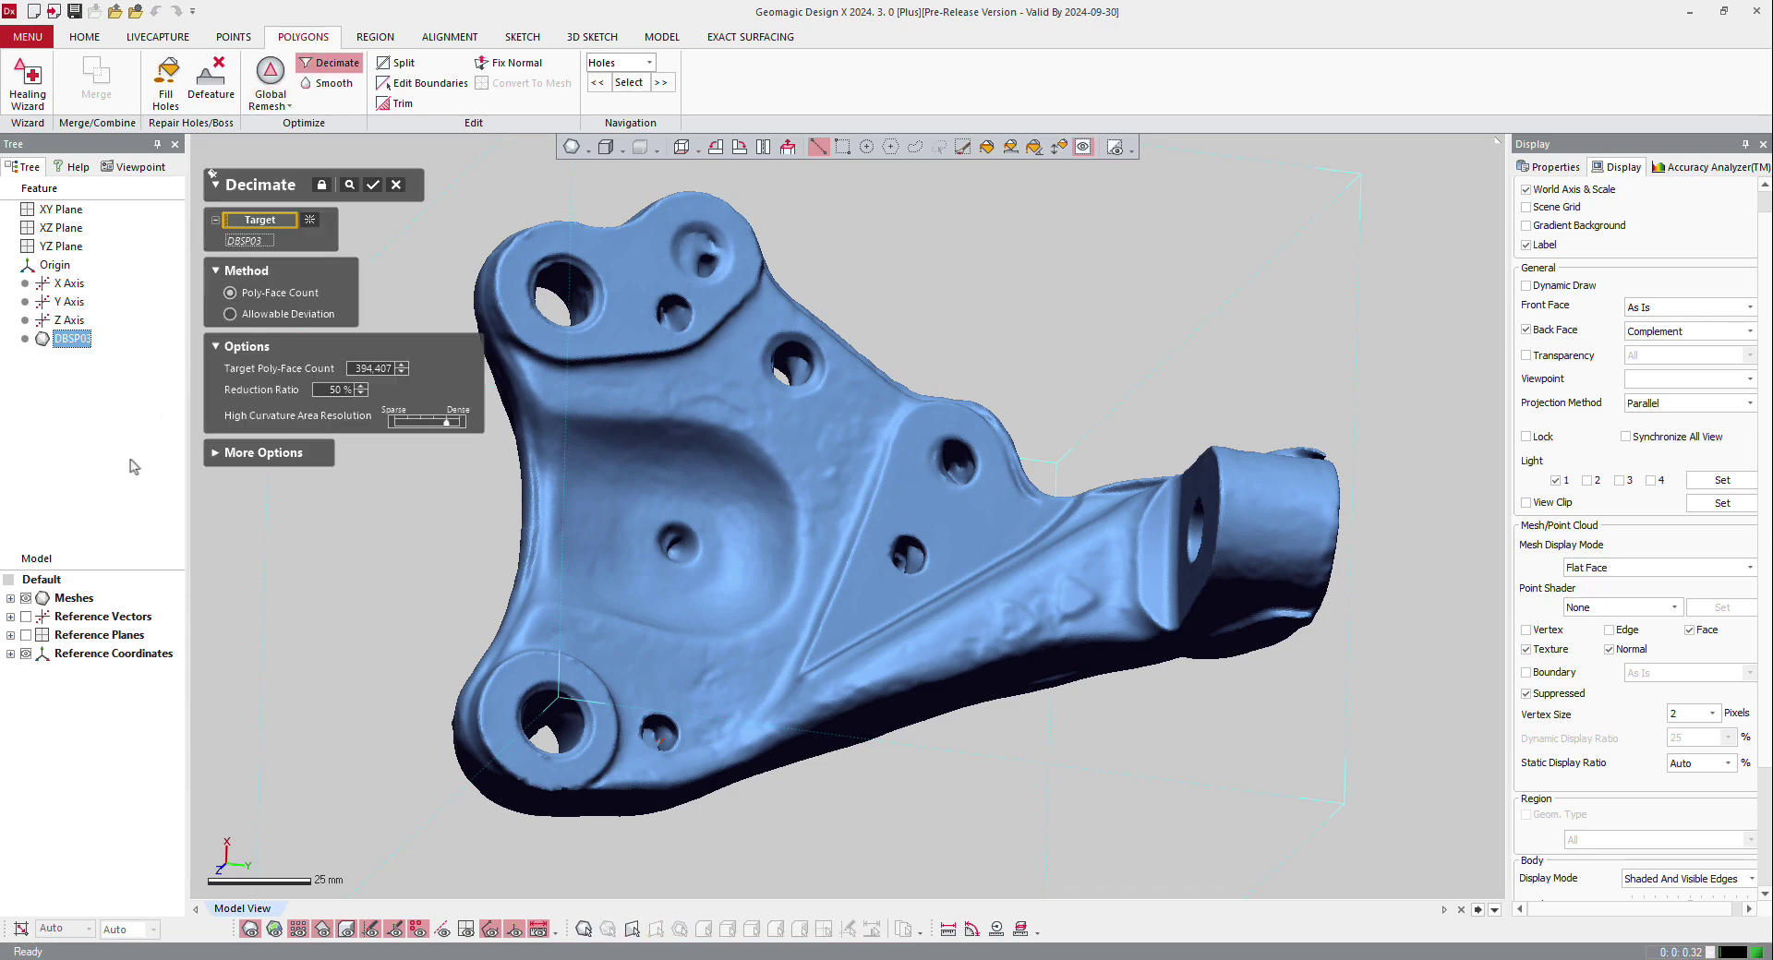
click(372, 185)
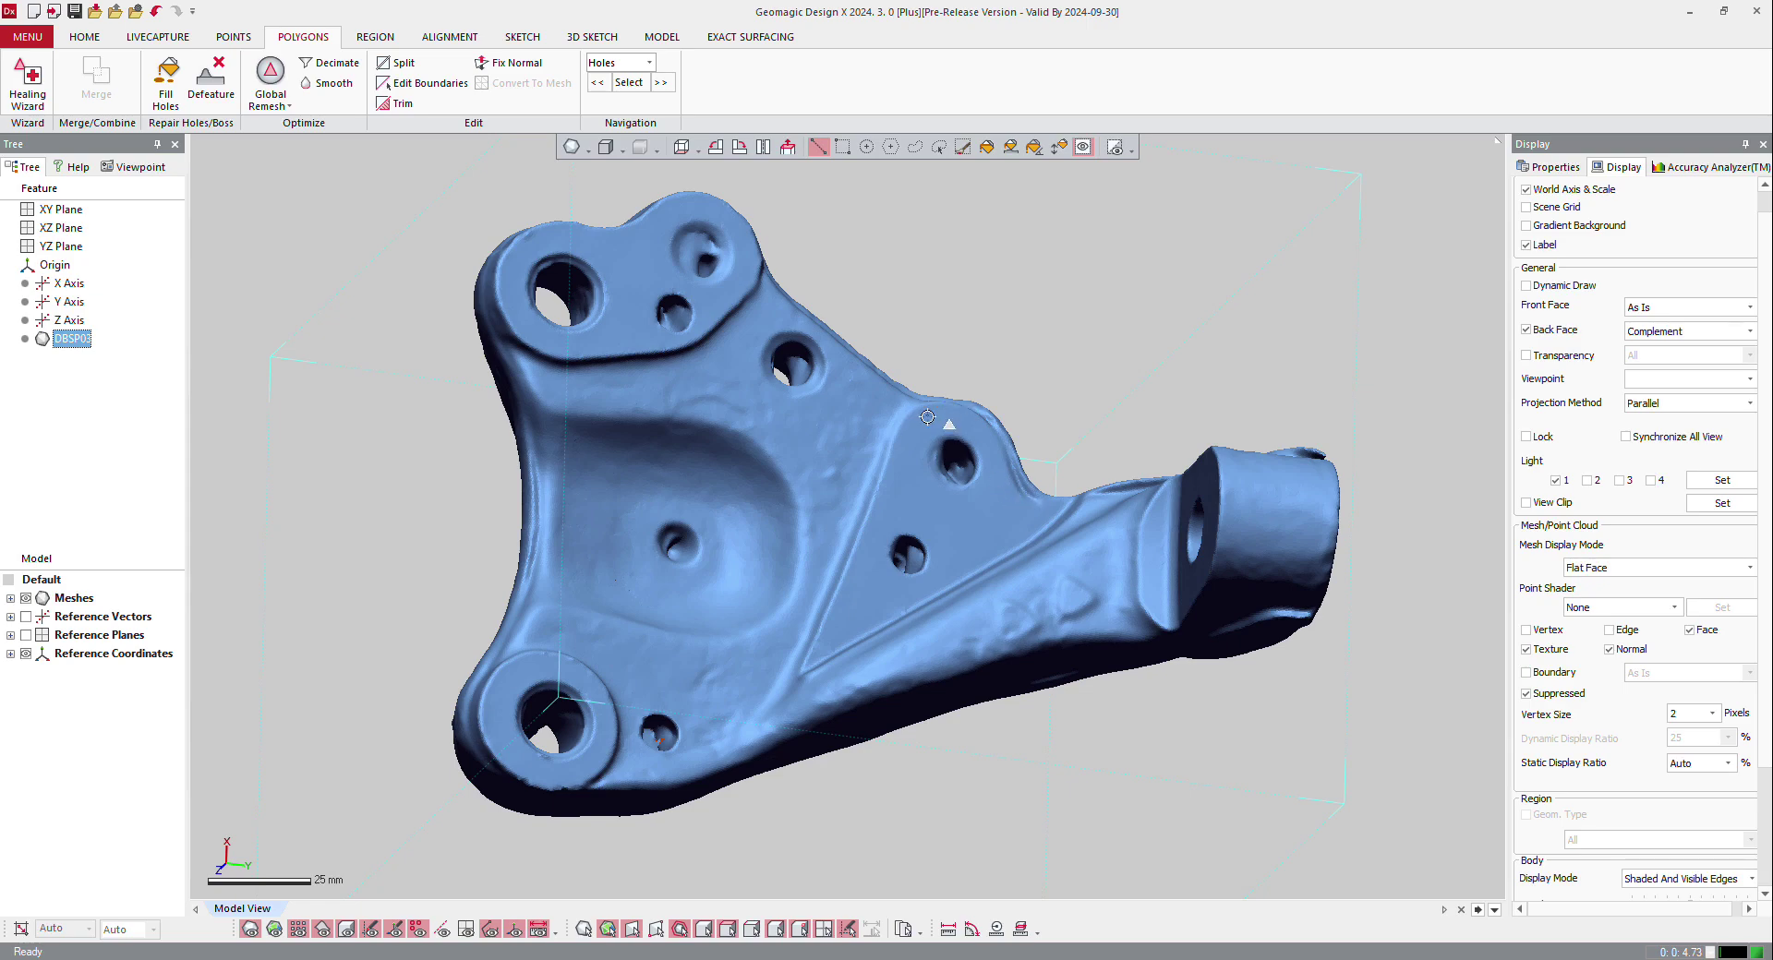
Step: Display the Deviation for Mesh color map of the decimated mesh, compared with the original scan data
right_drag(649, 257, 586, 313)
scroll(760, 351, down, 5)
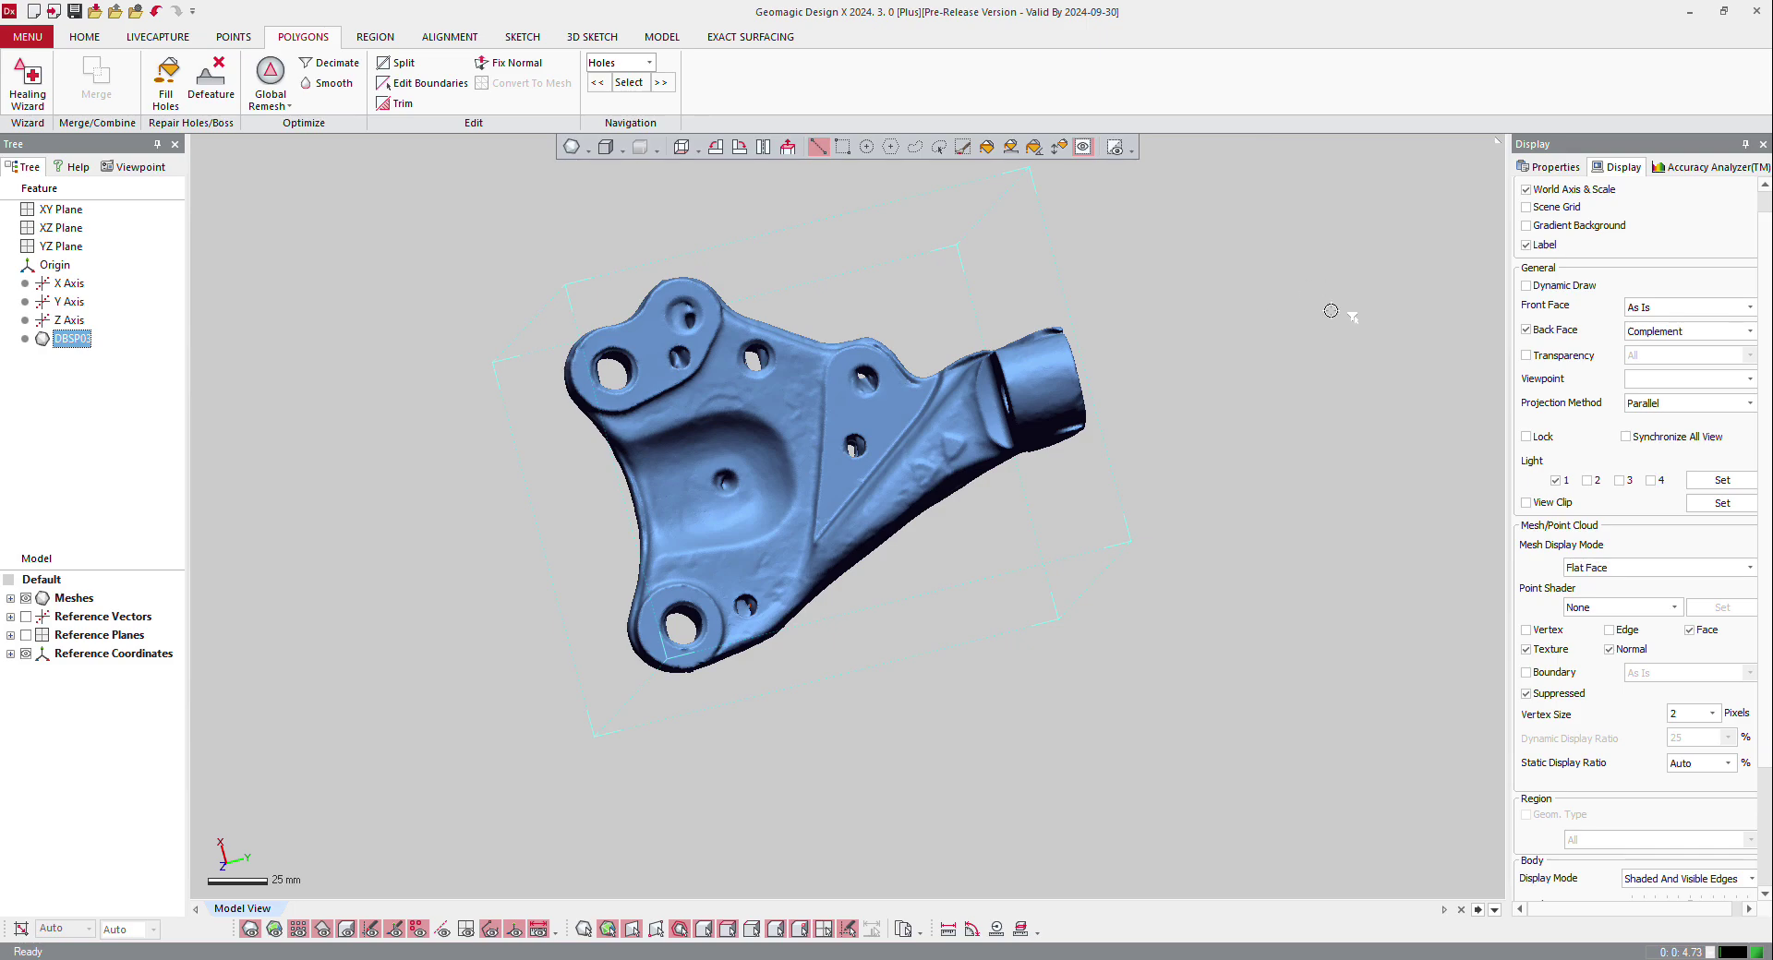
right_drag(810, 364, 923, 642)
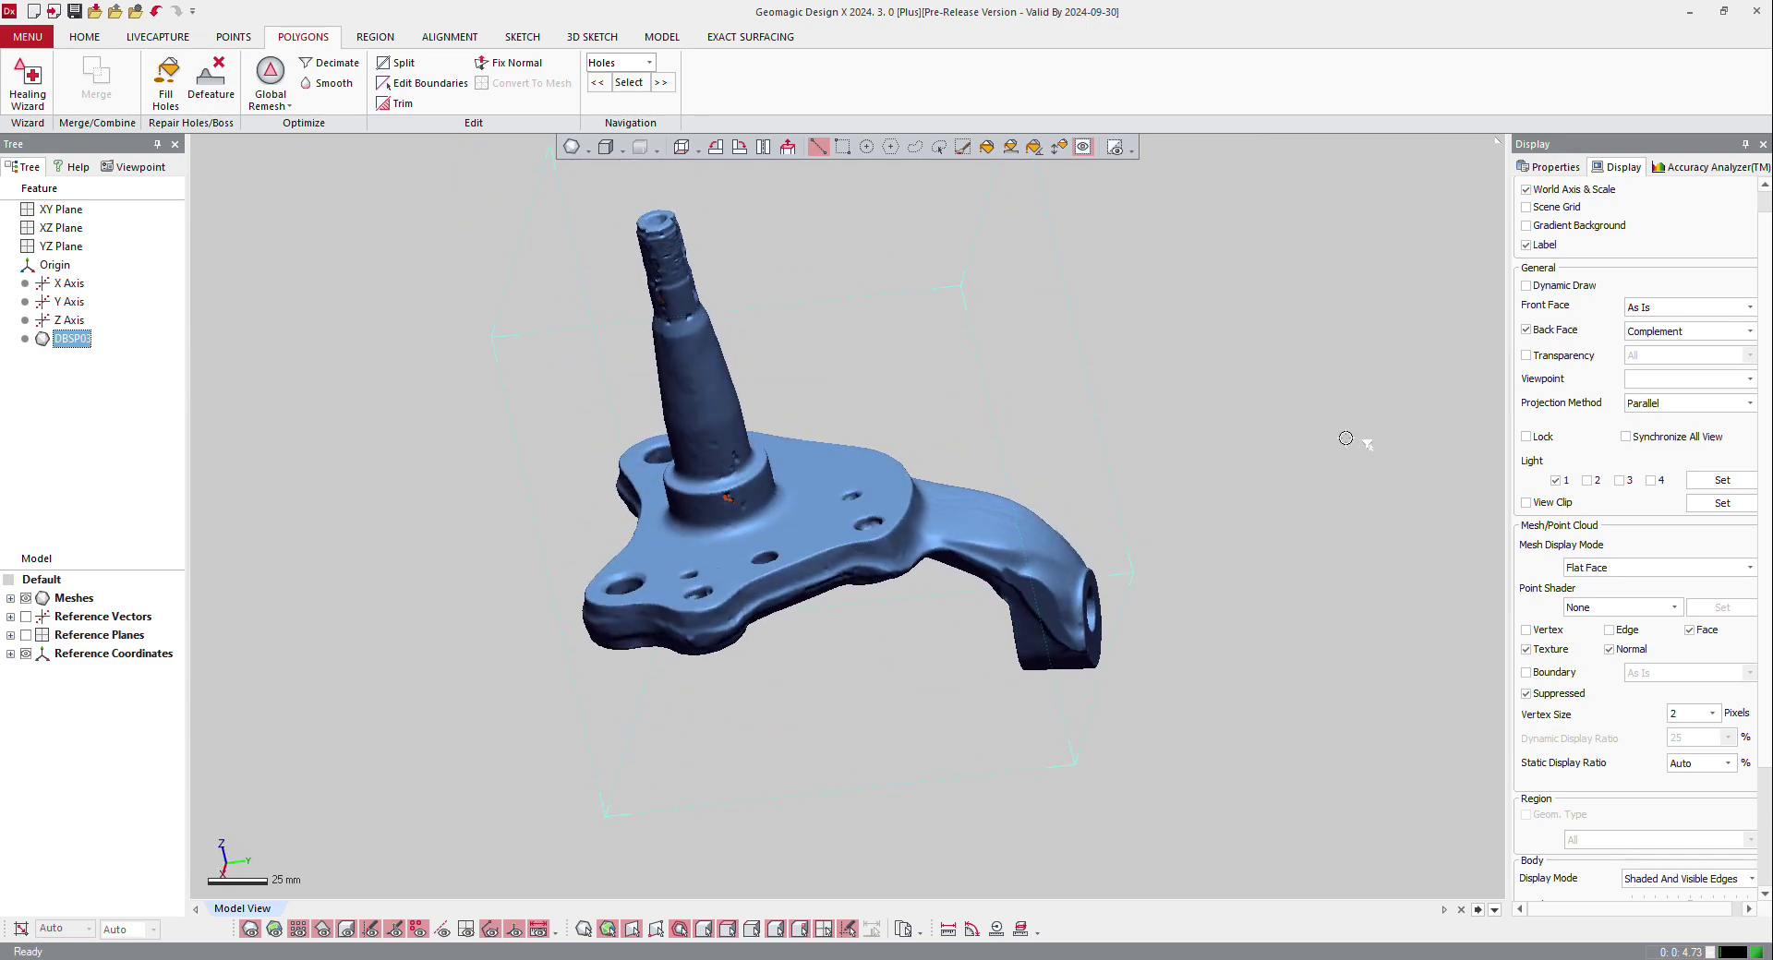
scroll(725, 531, up, 12)
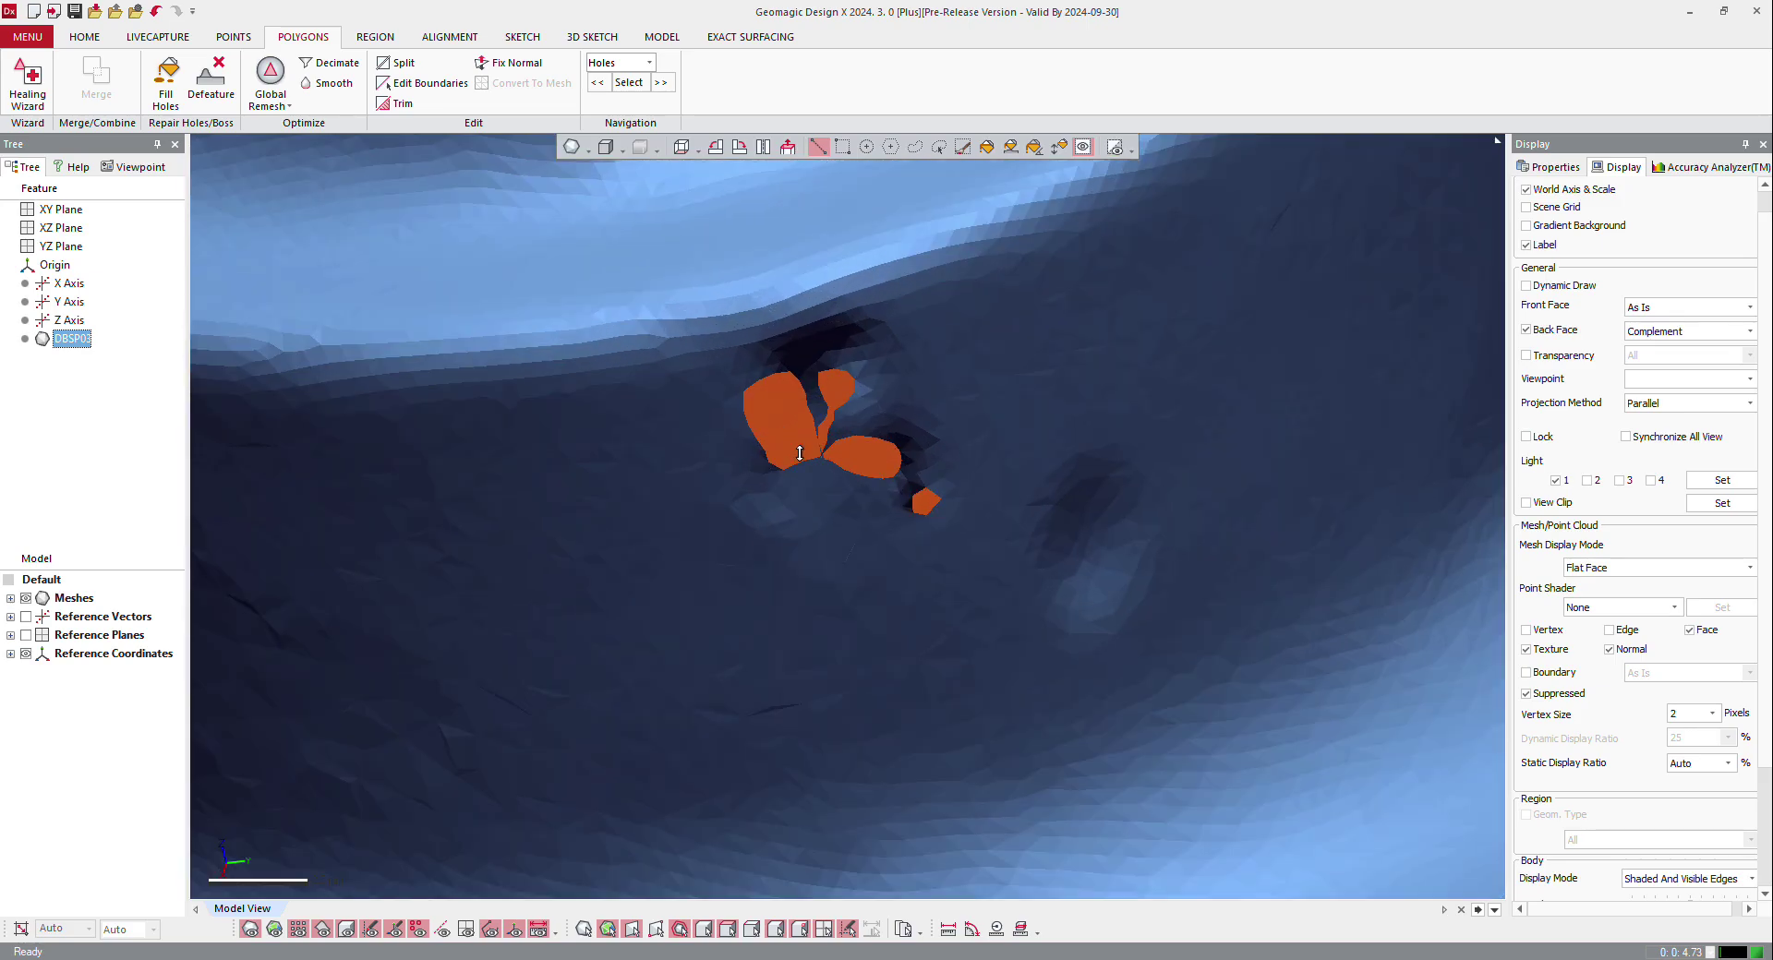
right_drag(876, 457, 786, 441)
scroll(786, 440, down, 12)
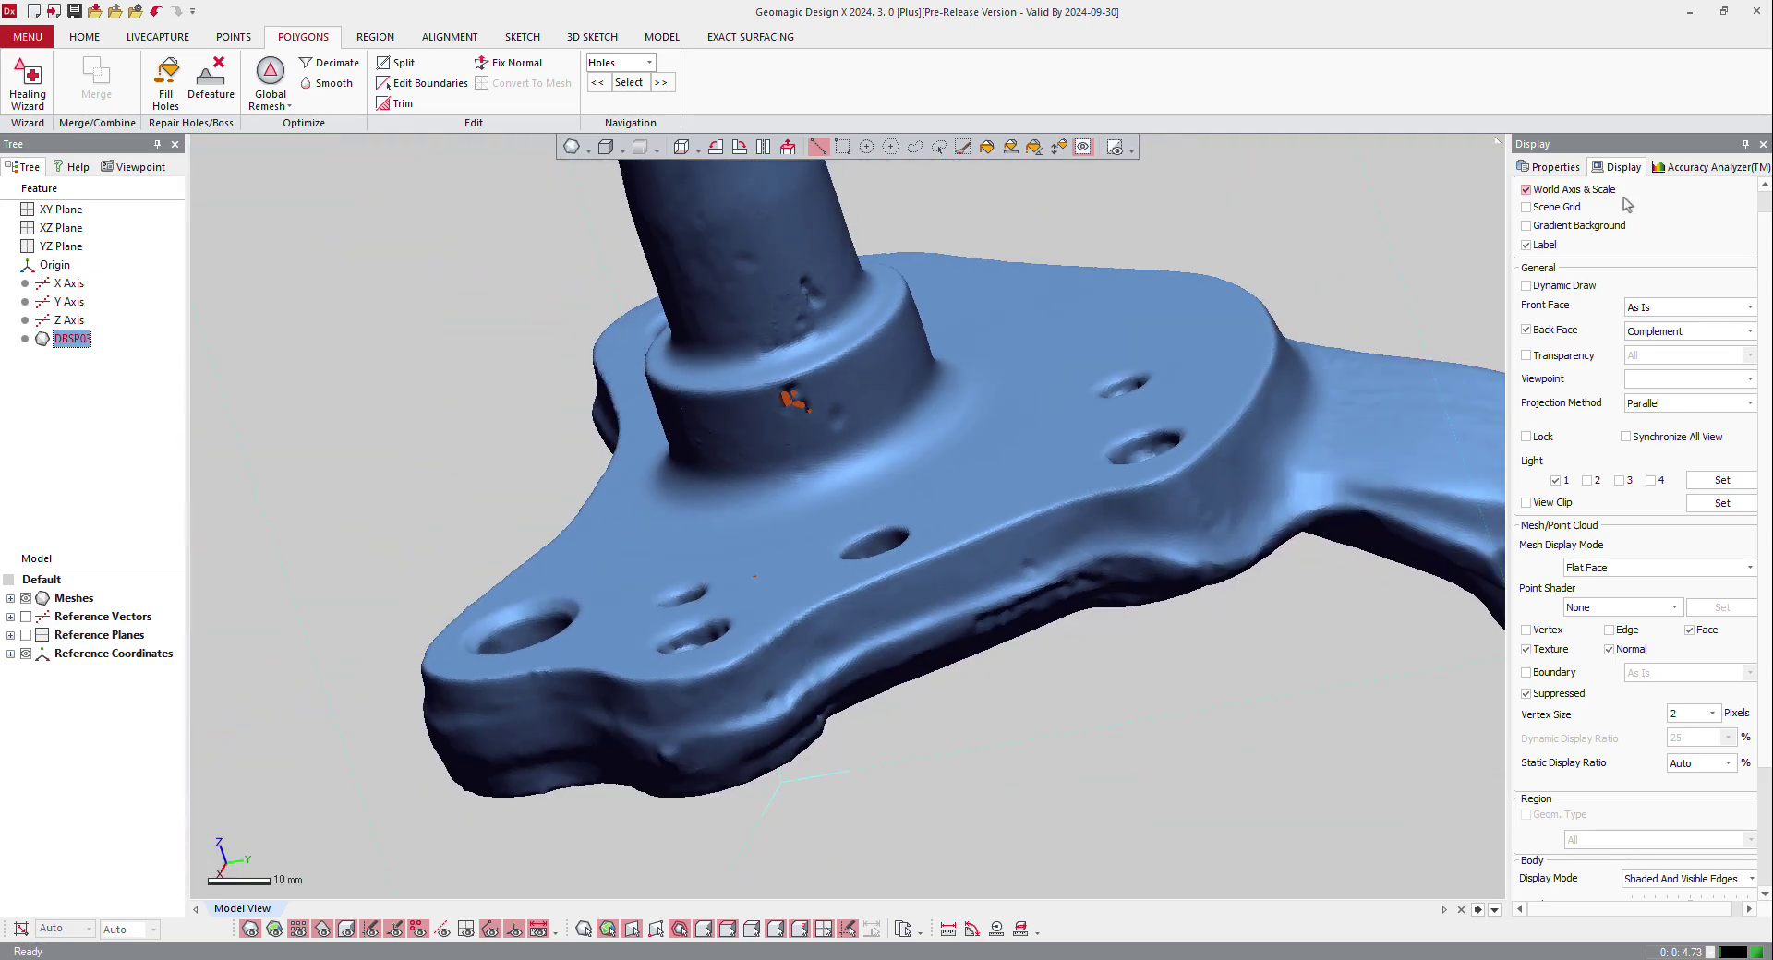
click(1720, 174)
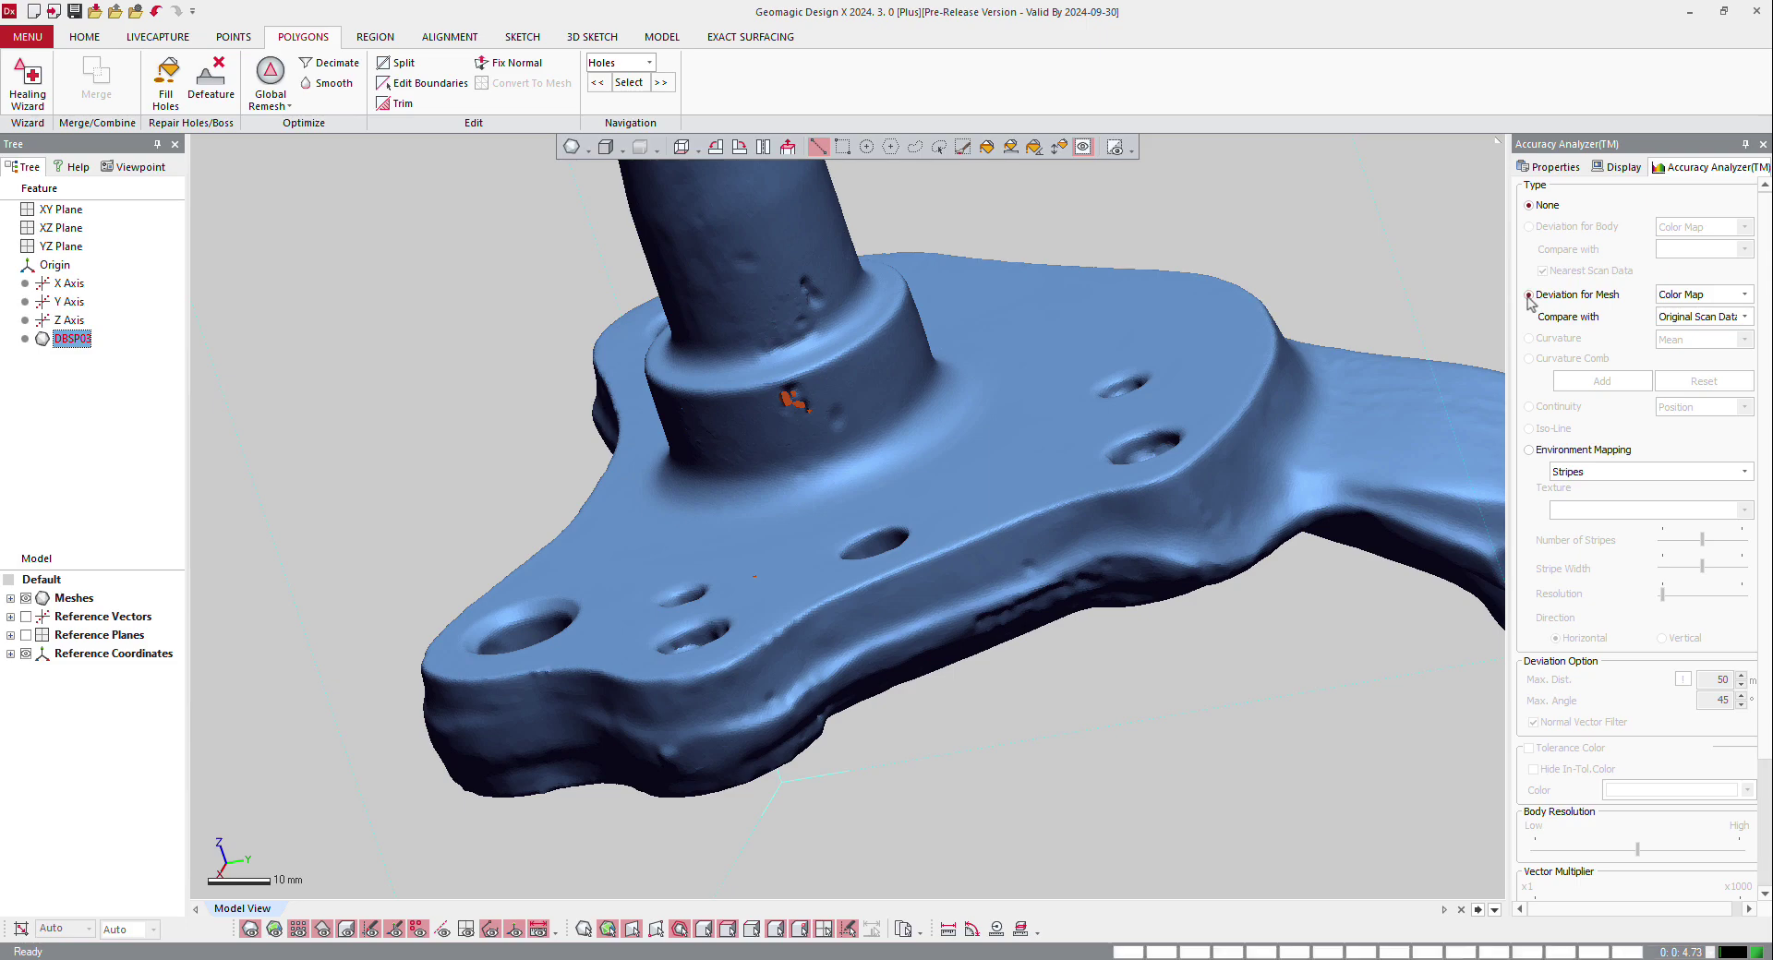
click(1528, 295)
Step: Examine the deviation color map over the spindle, flange holes, arm and underside of the part
scroll(888, 420, down, 5)
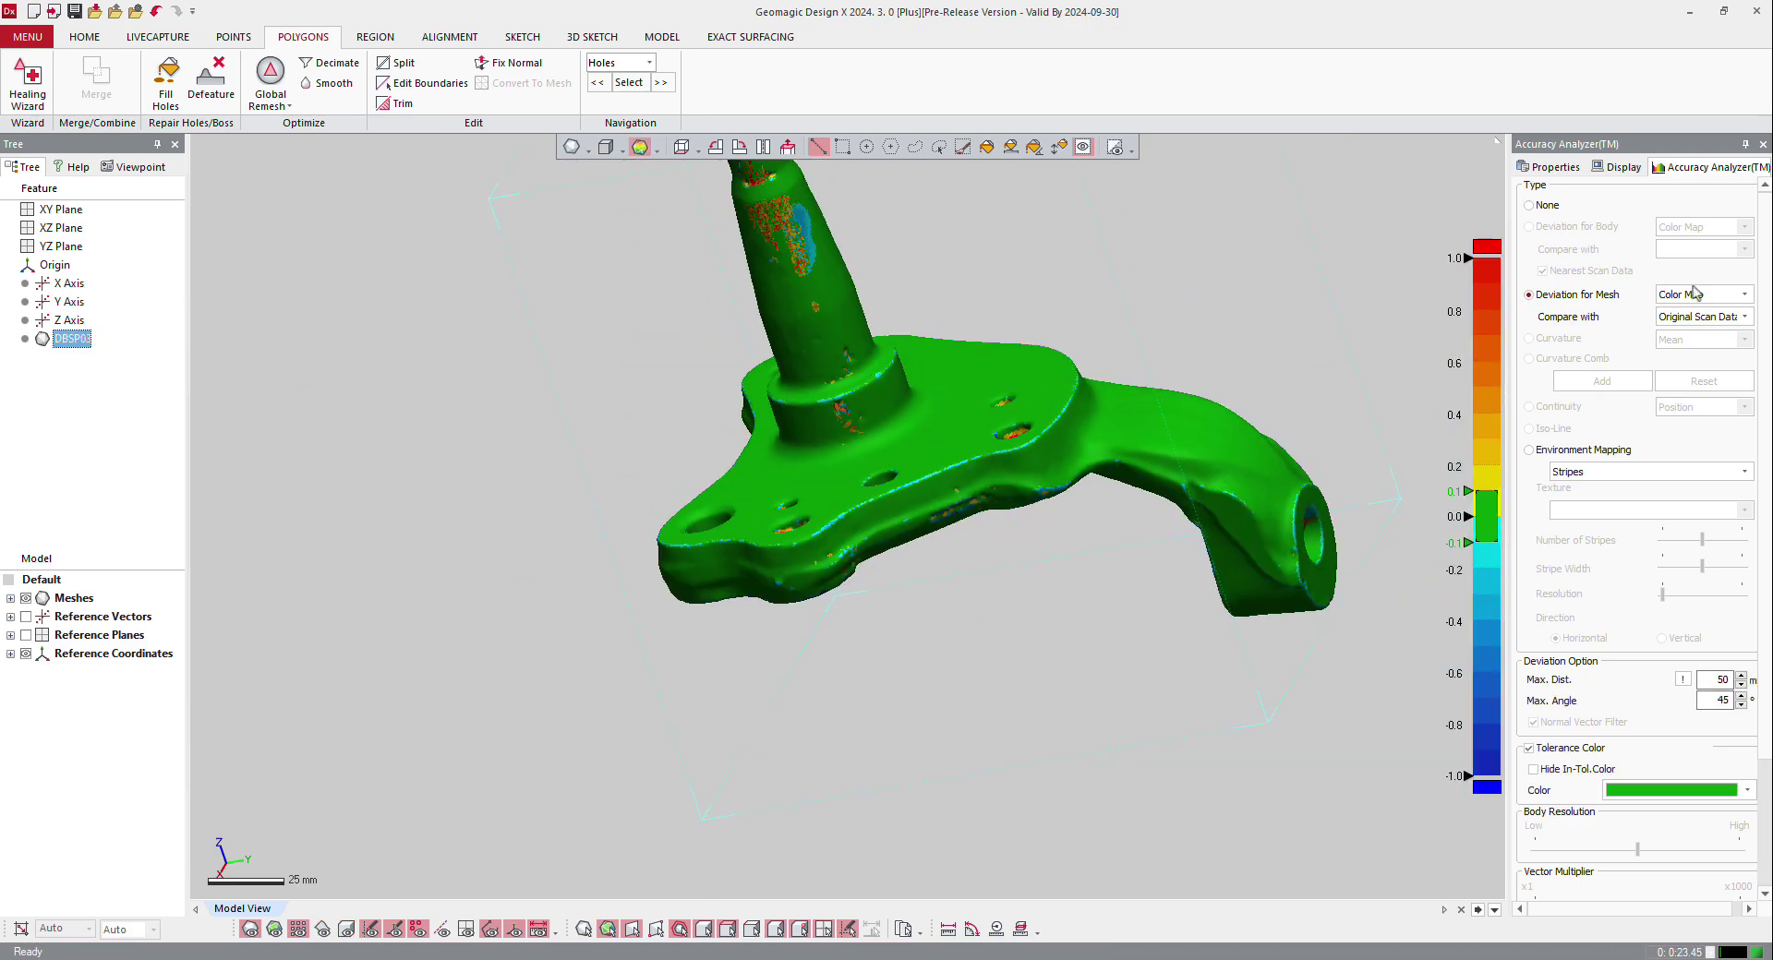
scroll(973, 317, down, 3)
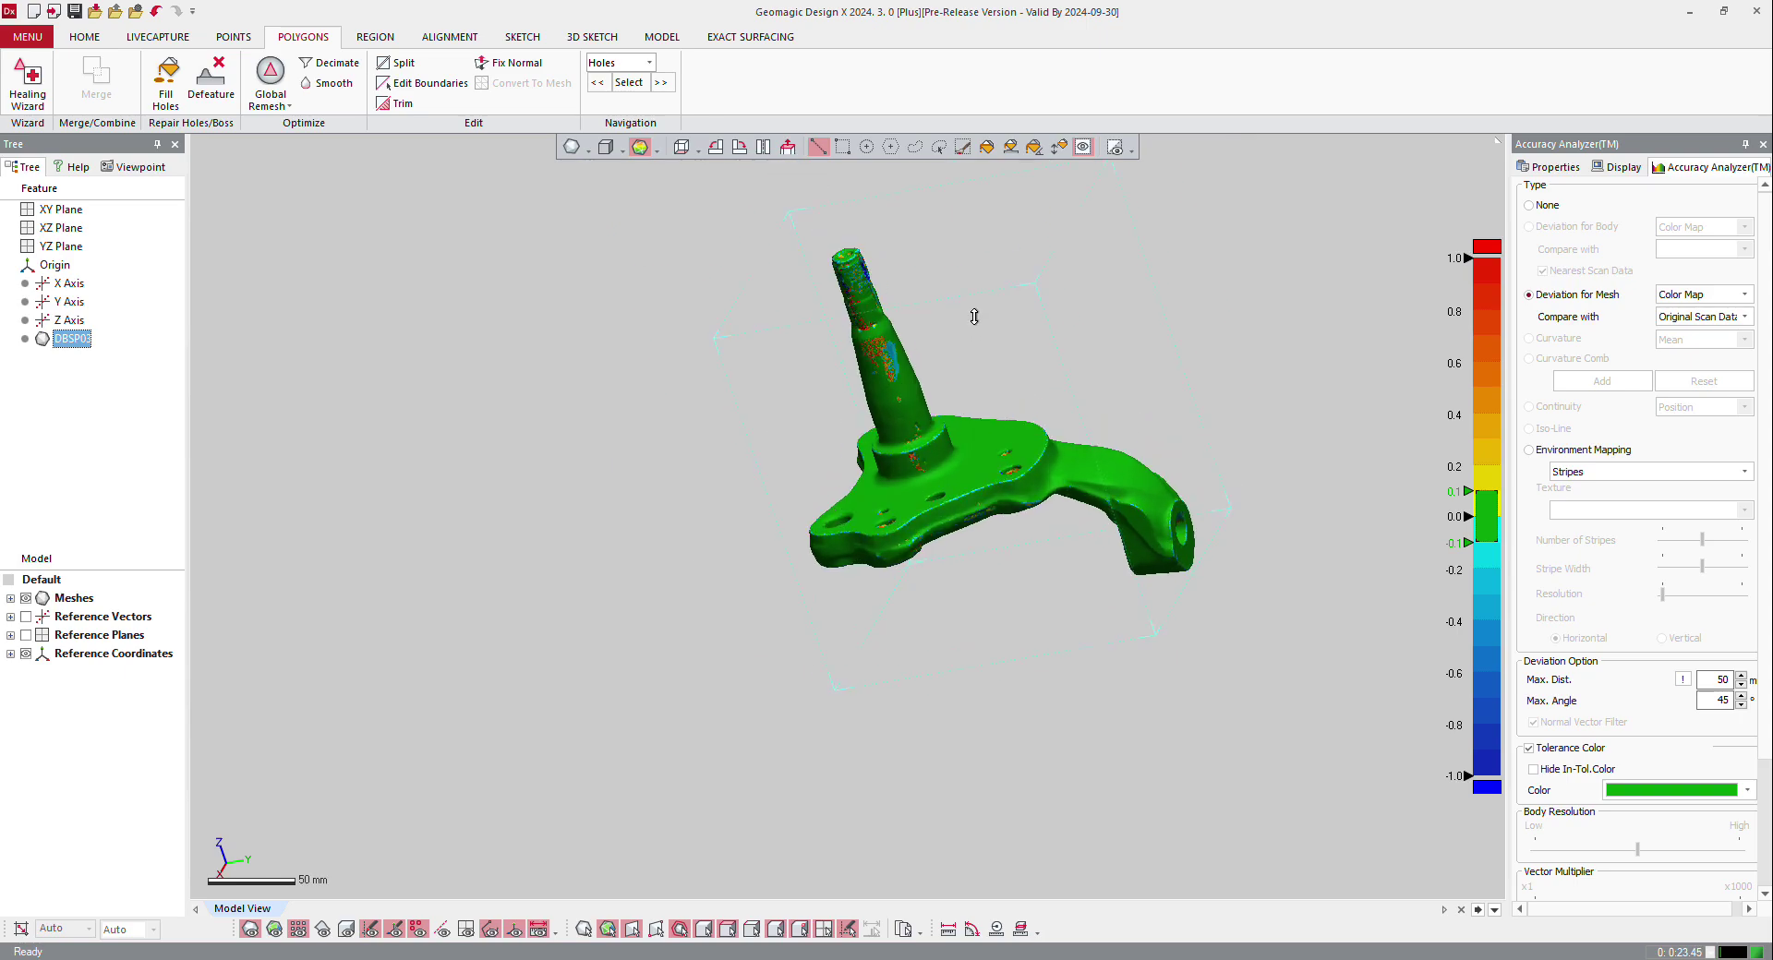
scroll(961, 304, up, 5)
right_drag(891, 343, 872, 291)
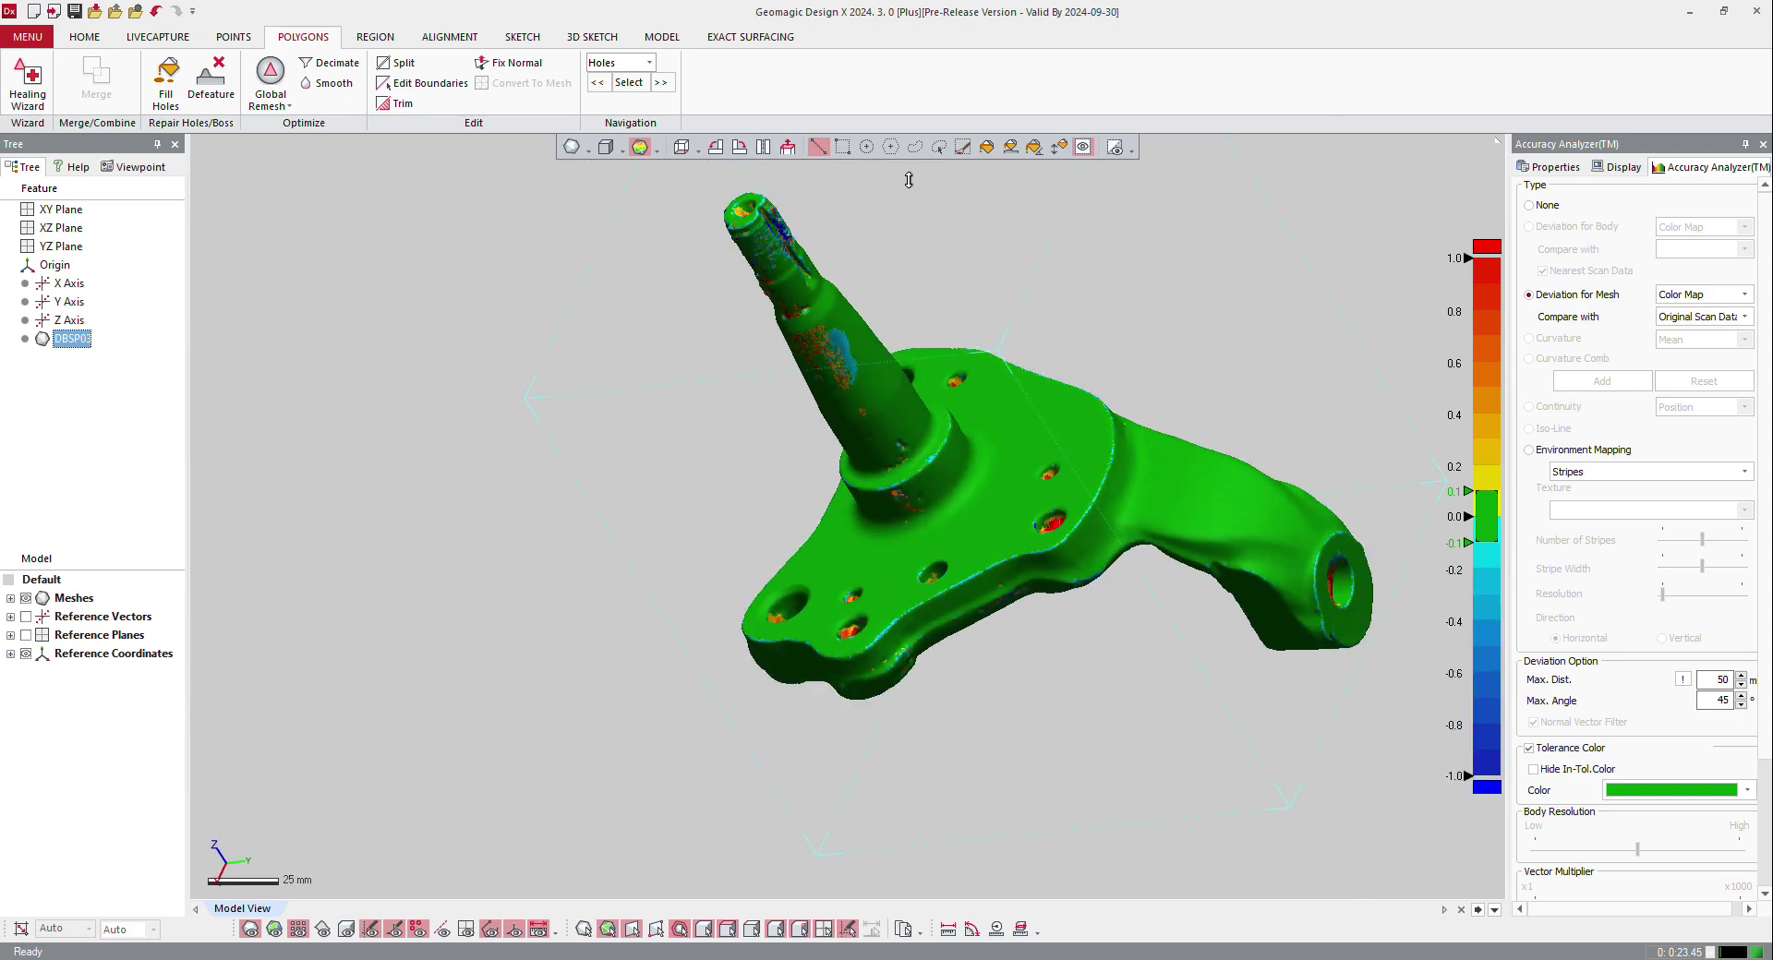
scroll(871, 286, up, 4)
right_drag(797, 479, 537, 362)
scroll(579, 372, down, 4)
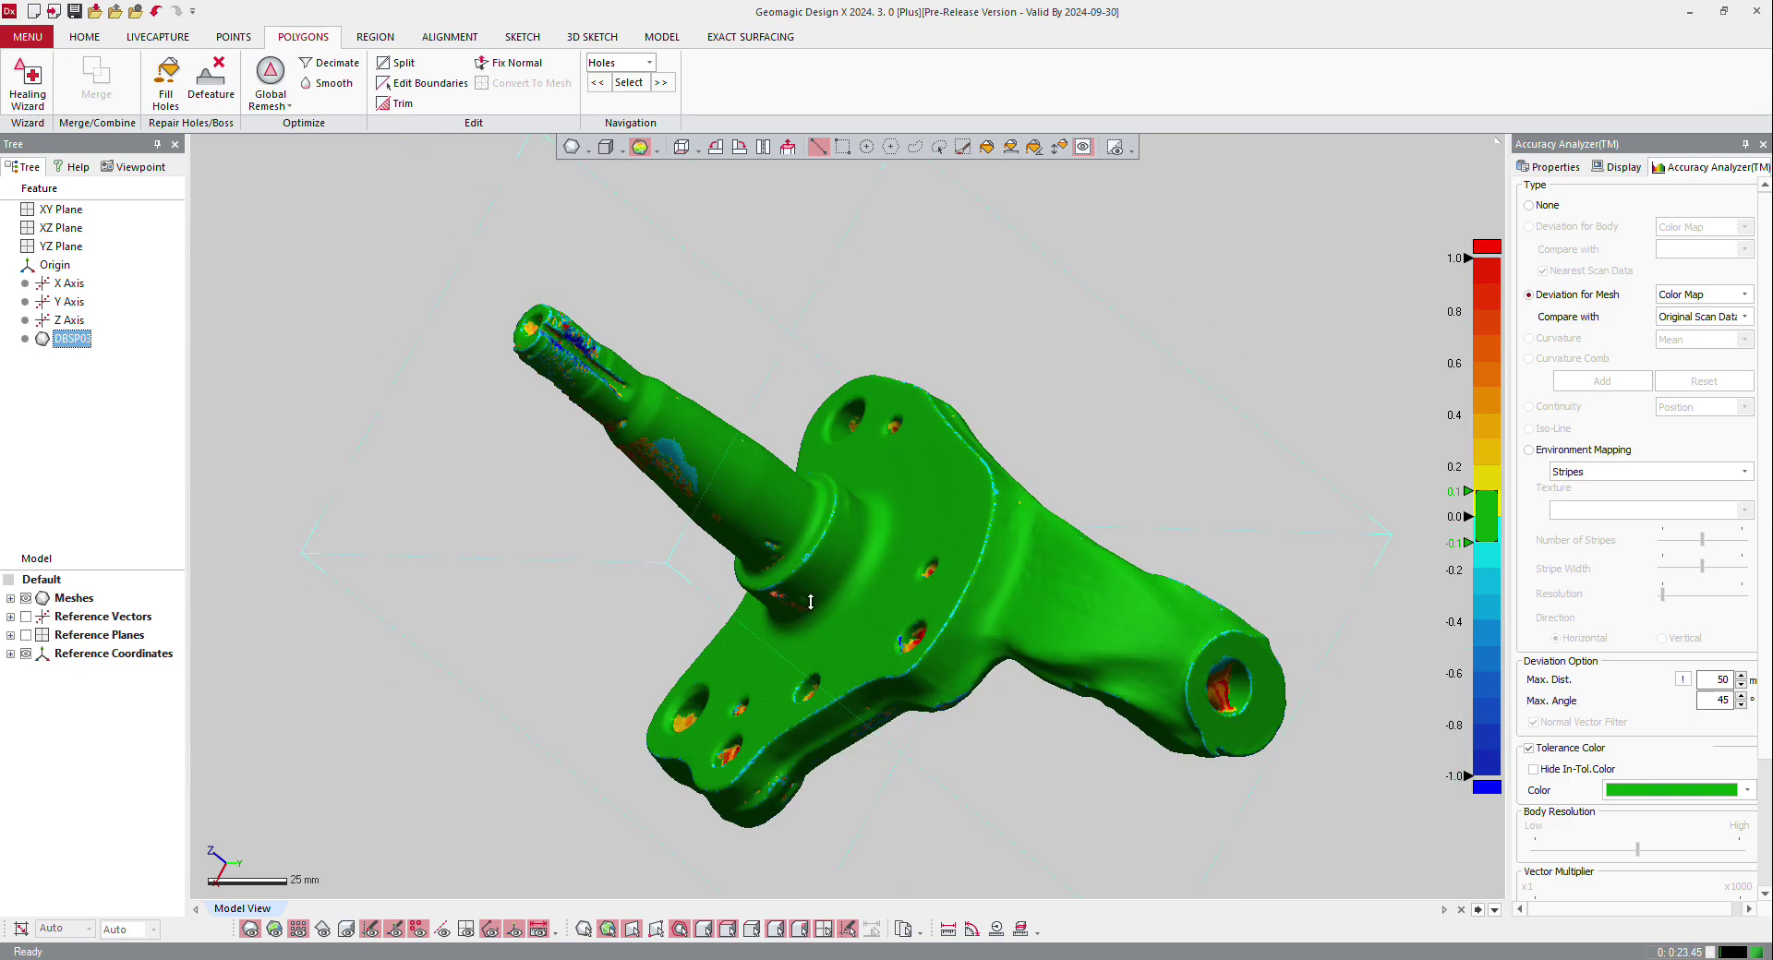
right_drag(817, 605, 930, 340)
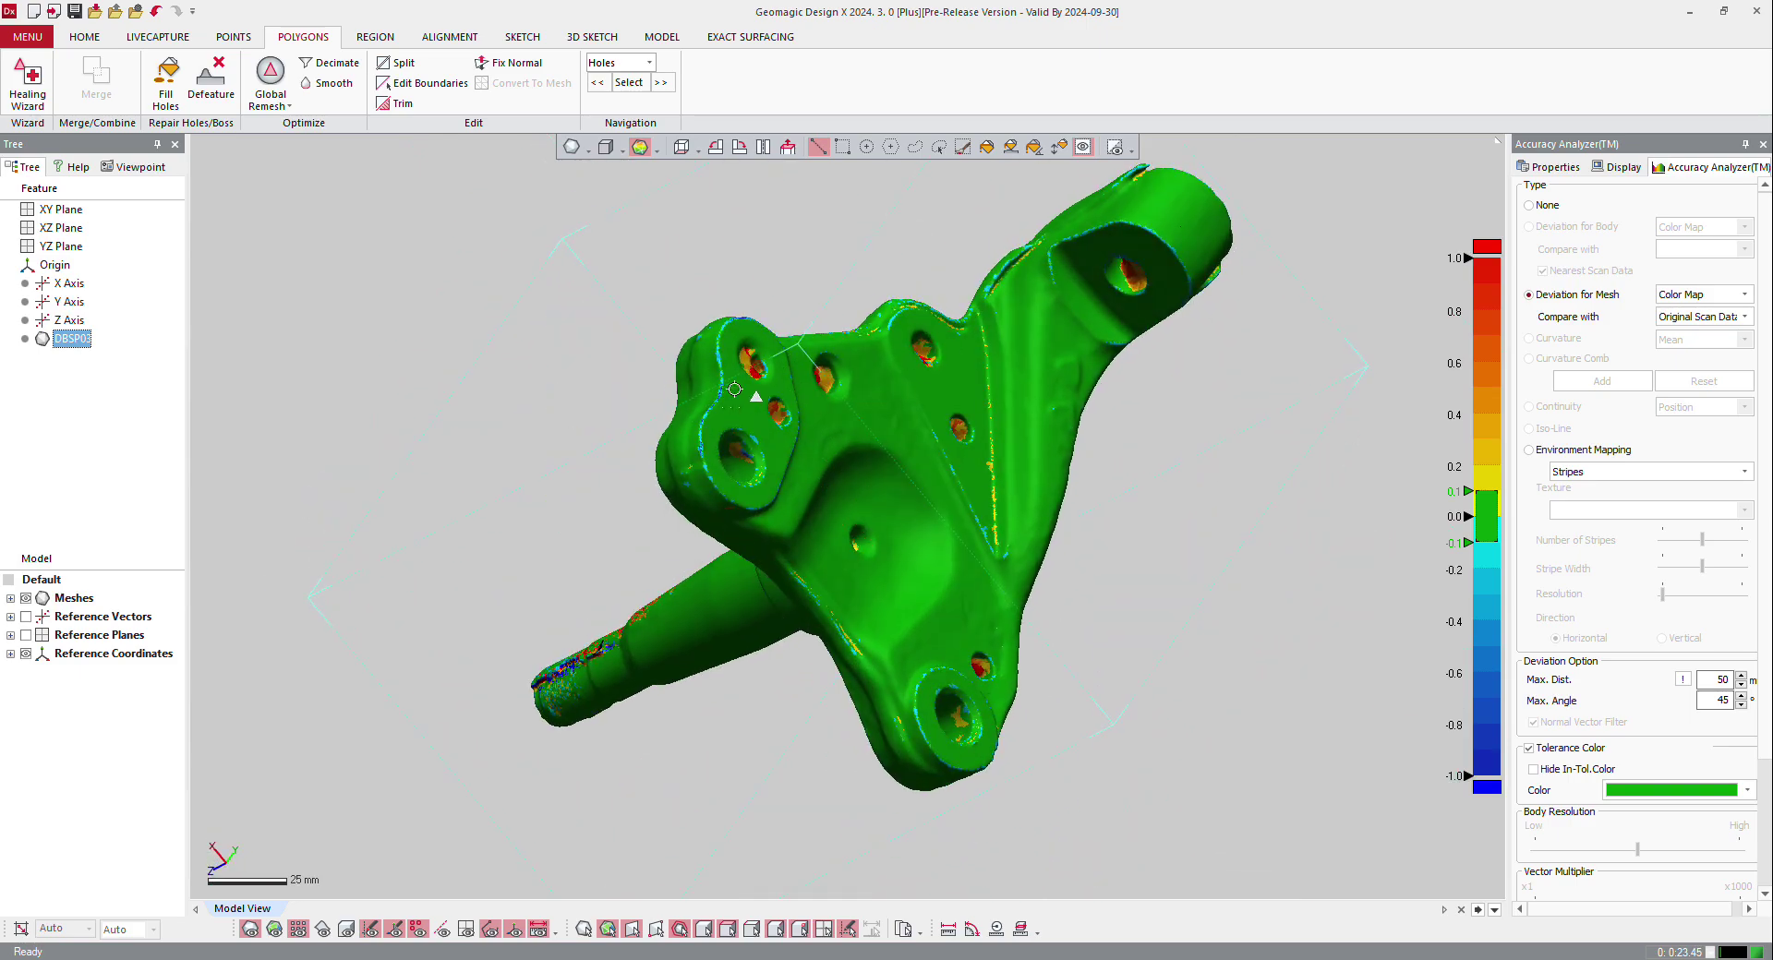